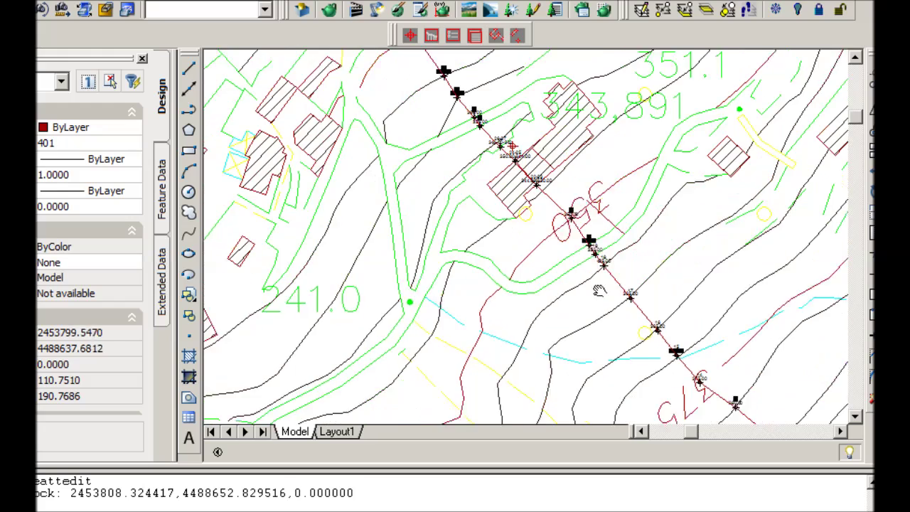
# Bring points 16 and 15 into view and preview the reference blocks' attribute layout.
pyautogui.scroll(5, 600, 291)
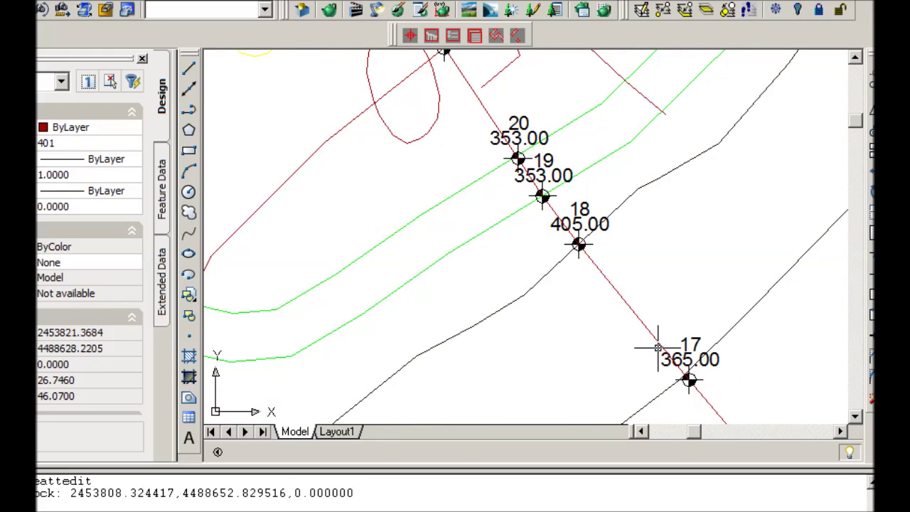
pyautogui.moveTo(661, 346); pyautogui.dragTo(561, 162, button='middle')
pyautogui.scroll(-4, 587, 260)
pyautogui.click(405, 75)
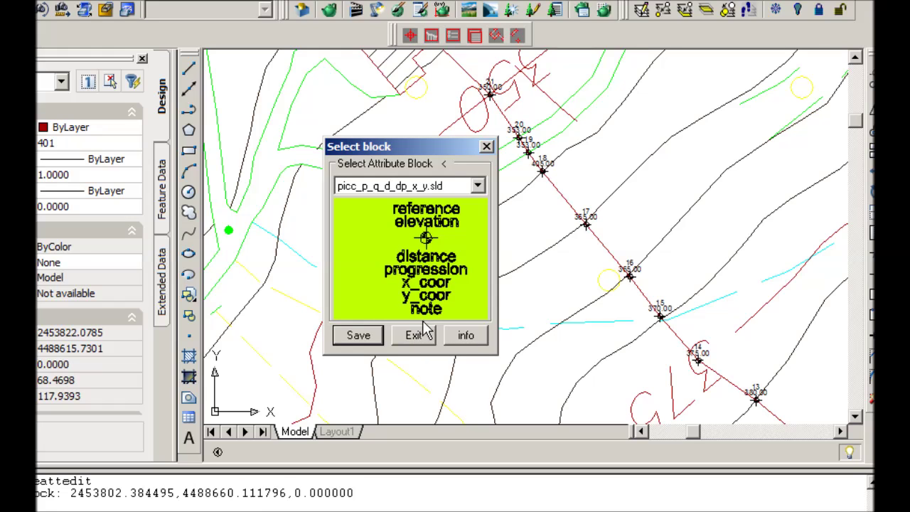
pyautogui.click(406, 336)
# Inspect point 16's reference and elevation (365.00) attributes, then close the editor.
pyautogui.scroll(3, 634, 261)
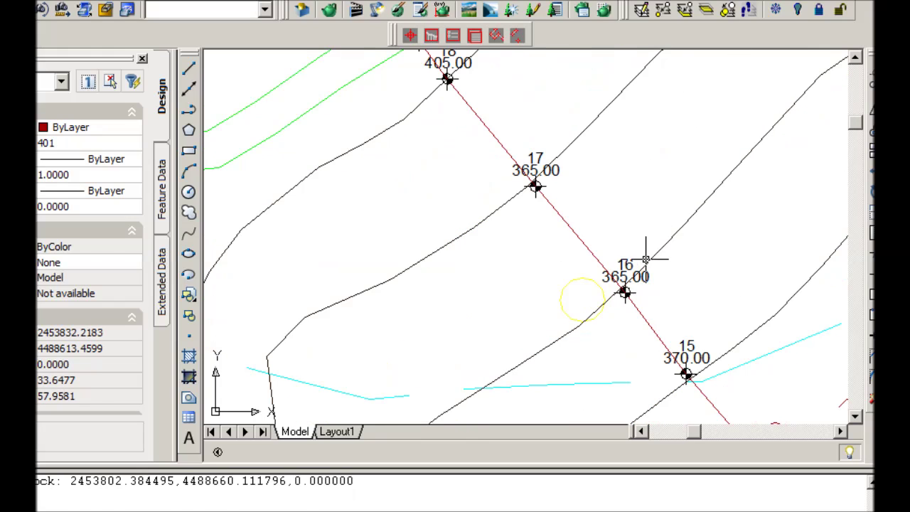
pyautogui.doubleClick(626, 283)
pyautogui.moveTo(687, 118); pyautogui.dragTo(438, 116)
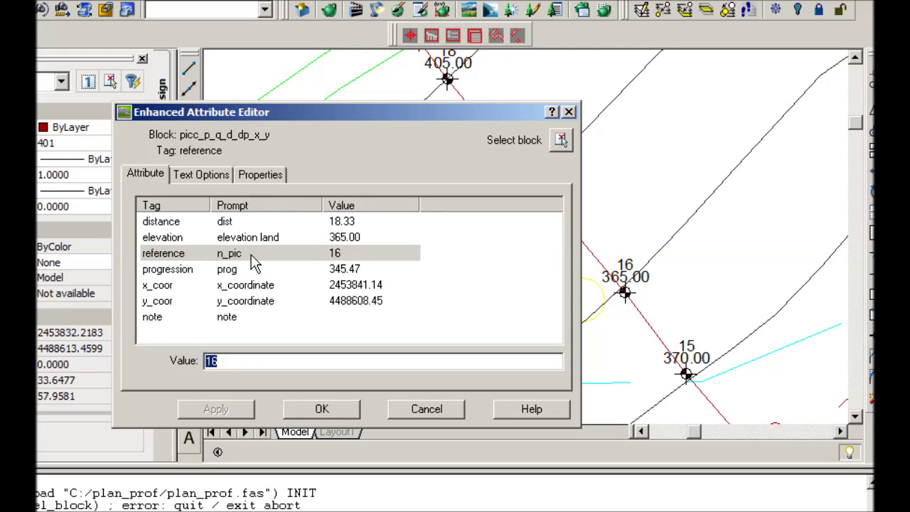
pyautogui.click(264, 238)
pyautogui.click(265, 254)
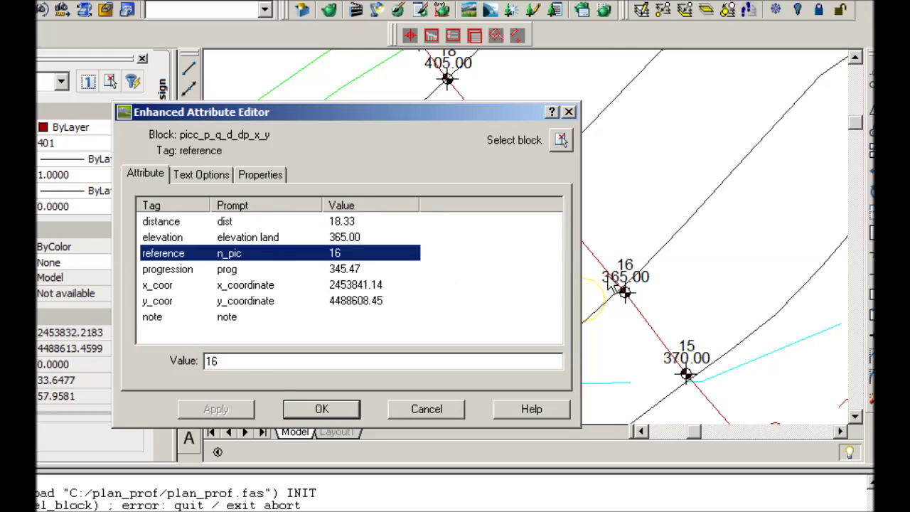
pyautogui.click(361, 242)
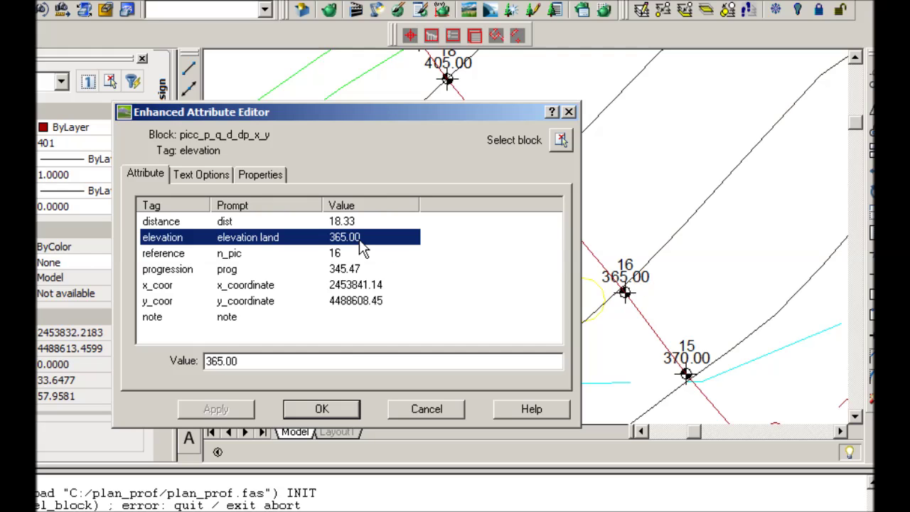
pyautogui.click(413, 409)
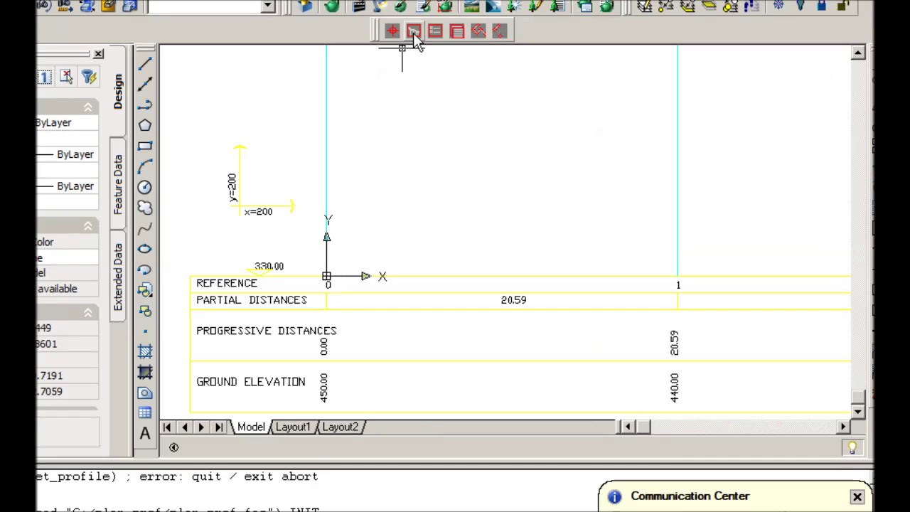
# Check the save folders for profile drawings (dwg) and profile data files (txt).
pyautogui.click(413, 33)
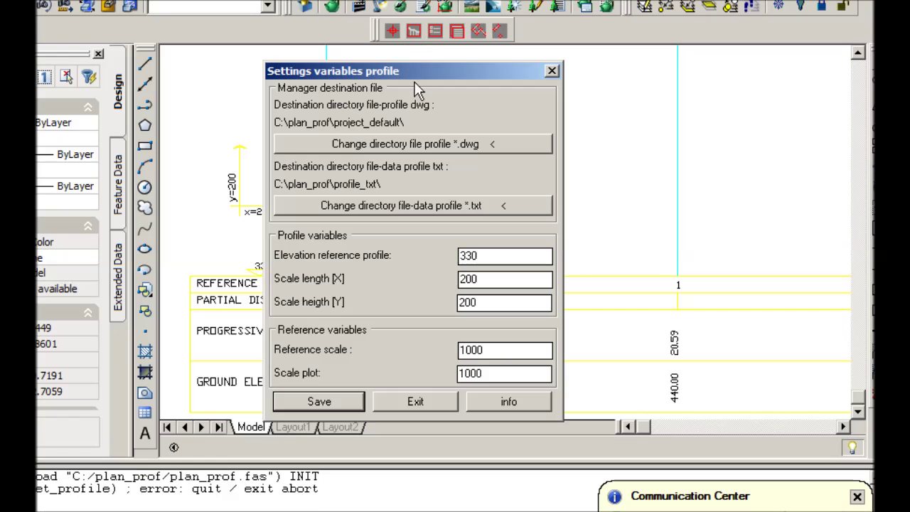
pyautogui.click(421, 144)
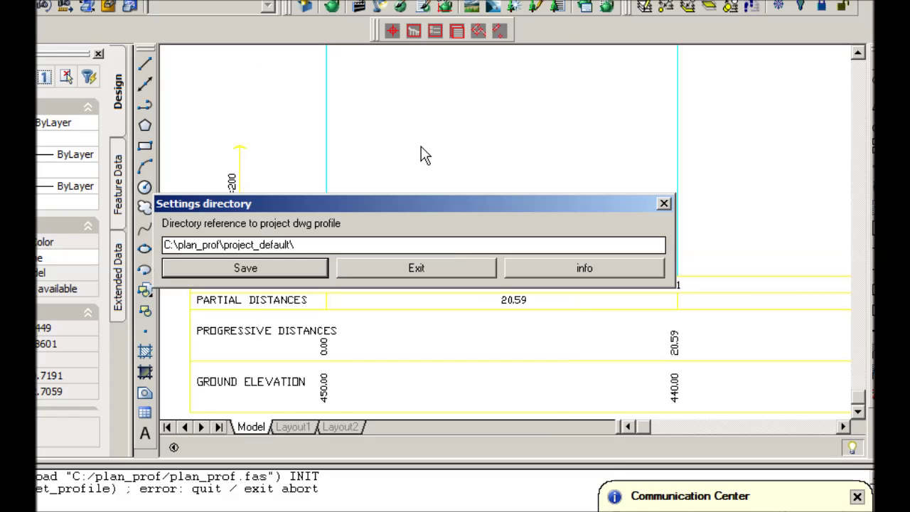
pyautogui.click(389, 263)
pyautogui.click(425, 203)
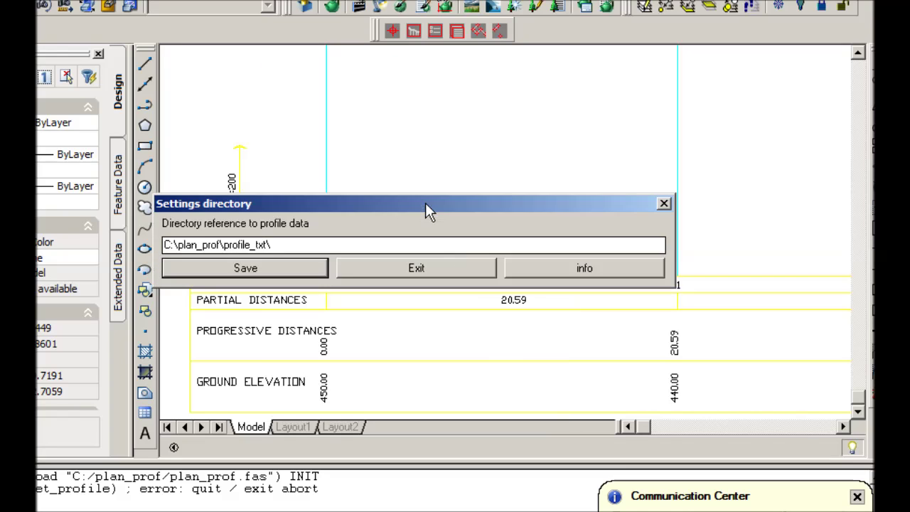
pyautogui.click(413, 268)
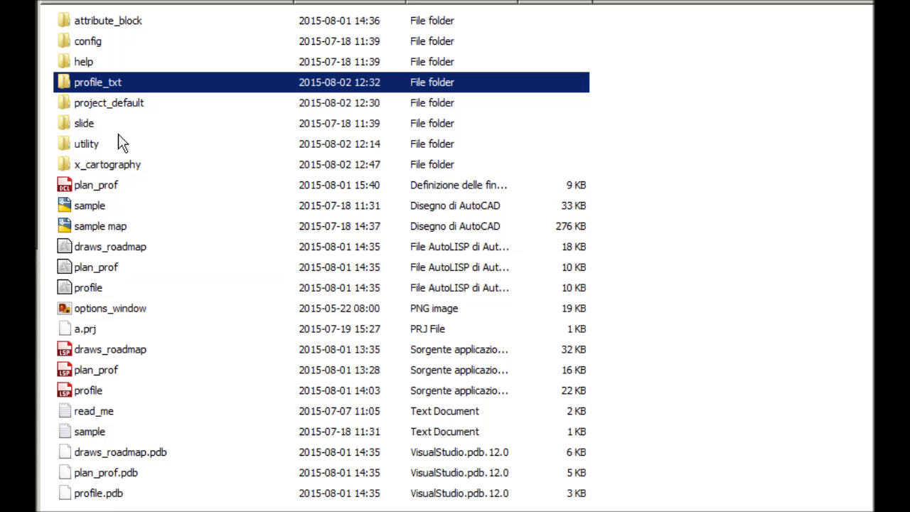
# Open demo.txt from the profile_txt folder to view its comma-separated profile rows.
pyautogui.press('Down')
pyautogui.doubleClick(108, 90)
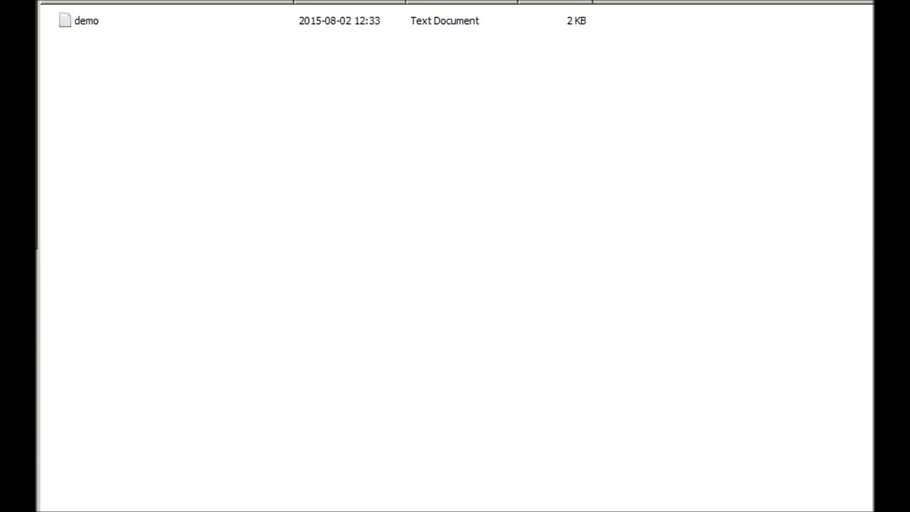
pyautogui.doubleClick(91, 33)
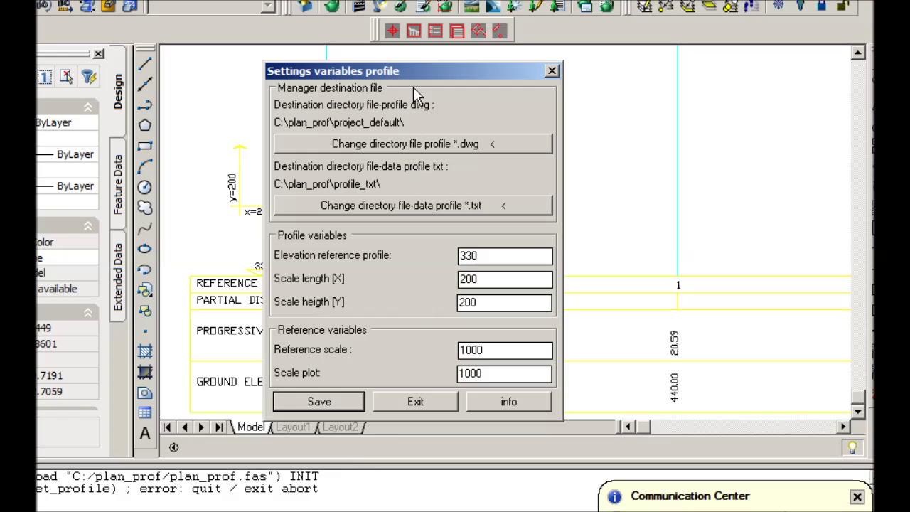
# Review reference elevation 330, scales 200 and reference scale 1000, then exit unchanged.
pyautogui.moveTo(416, 77); pyautogui.dragTo(624, 40)
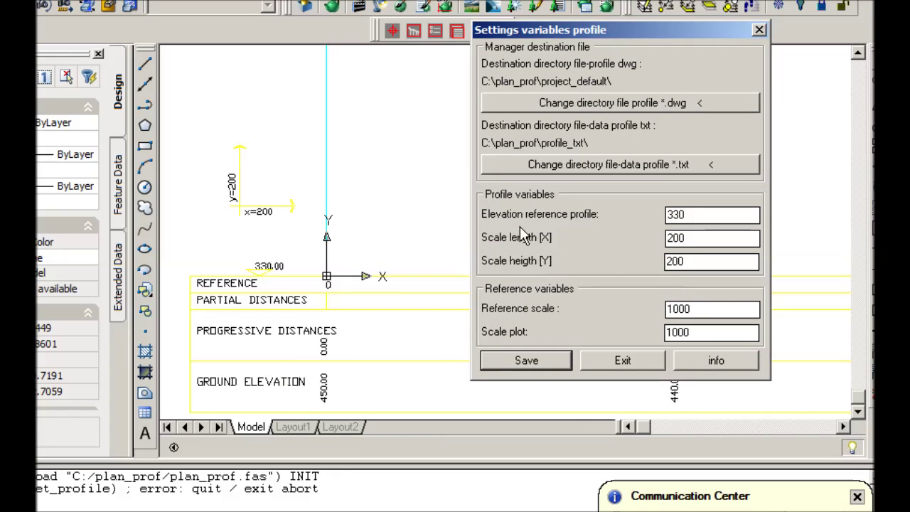
pyautogui.doubleClick(694, 211)
pyautogui.doubleClick(703, 240)
pyautogui.doubleClick(697, 262)
pyautogui.click(703, 309)
pyautogui.click(625, 361)
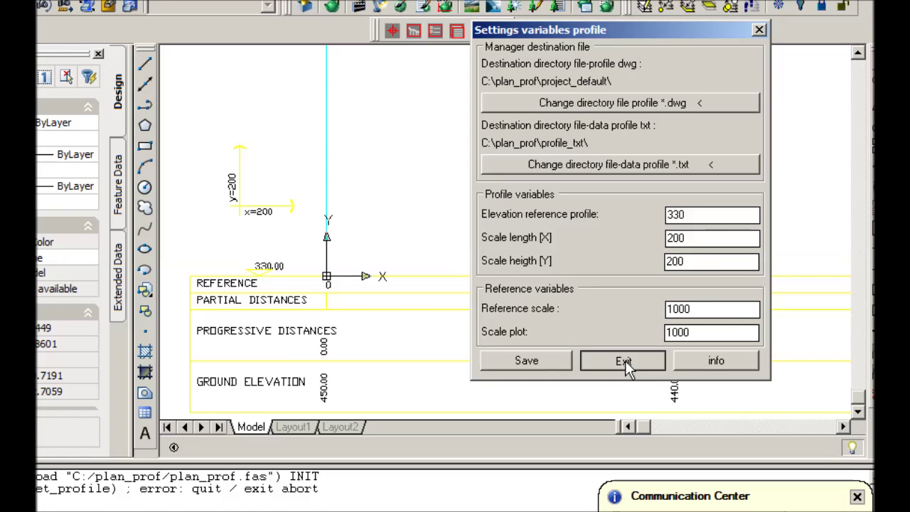
# Set Profile Manager to 2 decimals with object elevation selection off, and save.
pyautogui.click(436, 36)
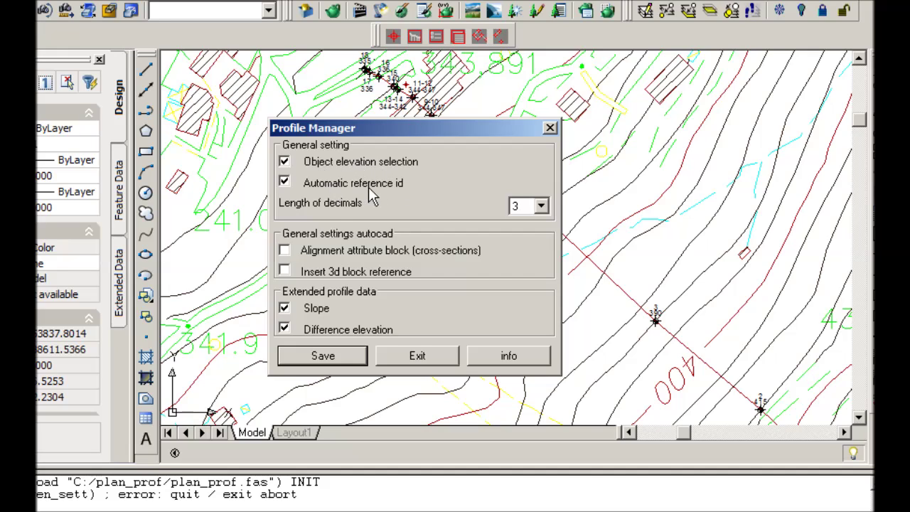
pyautogui.click(542, 206)
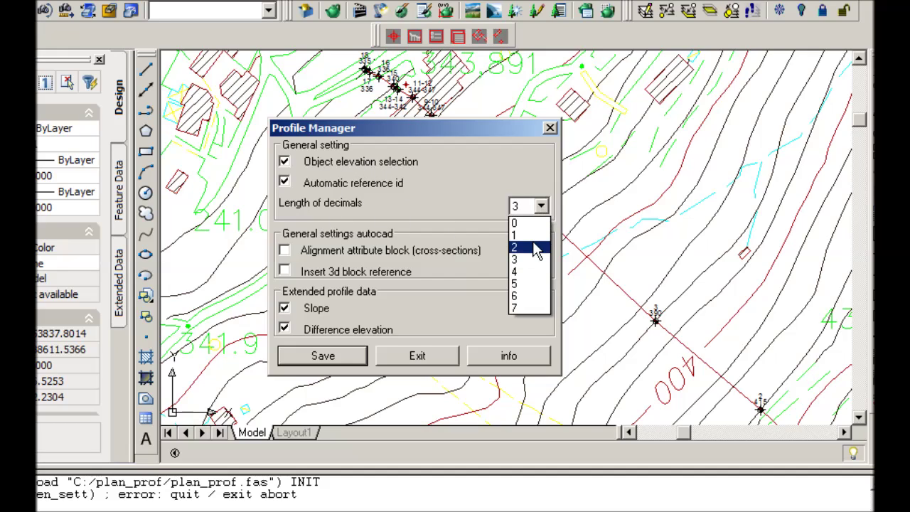
pyautogui.click(535, 248)
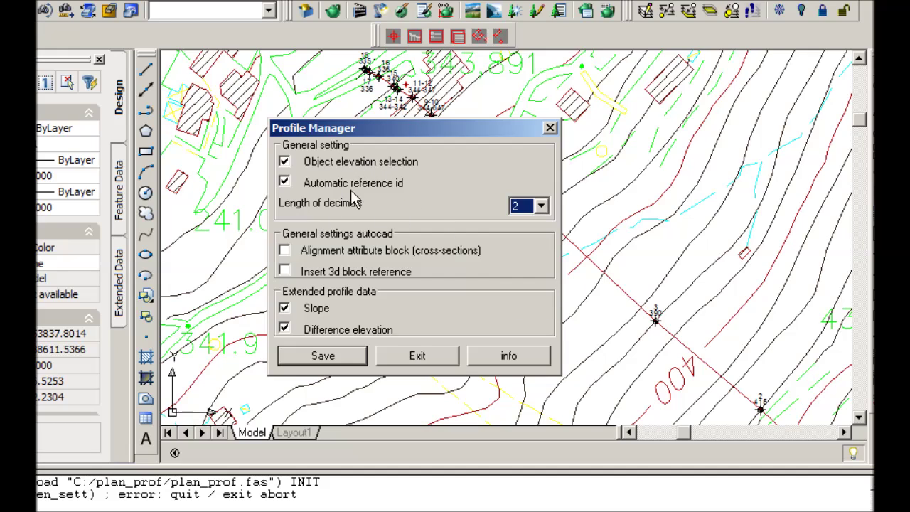
pyautogui.click(285, 162)
pyautogui.click(328, 356)
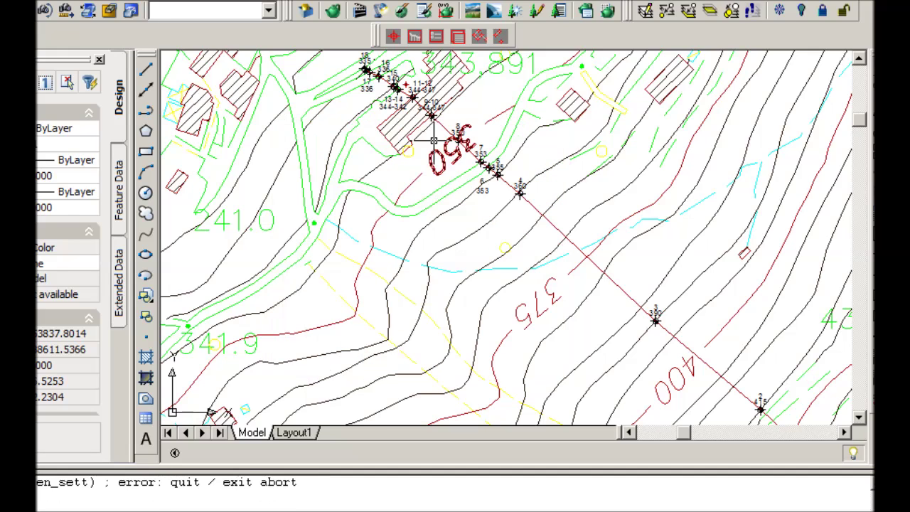
# Open and close the reference data entry, then reopen Profile Manager options.
pyautogui.click(480, 39)
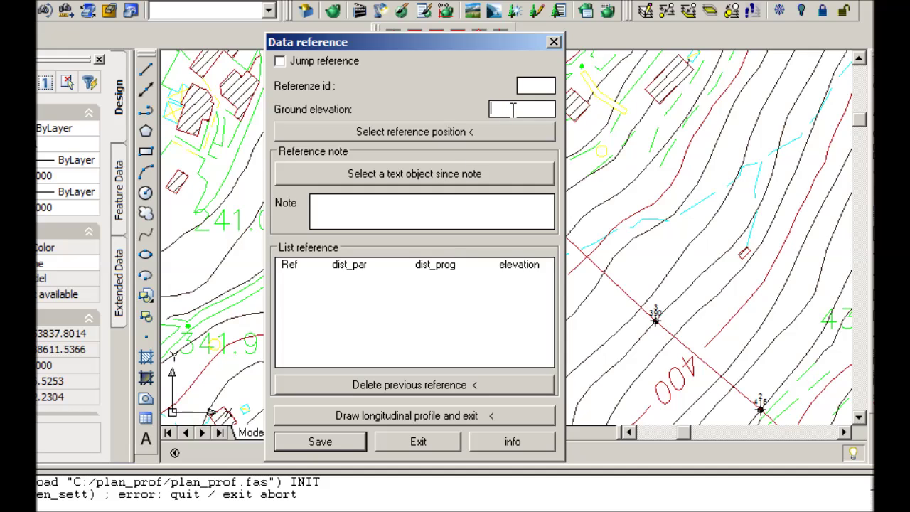
pyautogui.write('233')
pyautogui.click(417, 441)
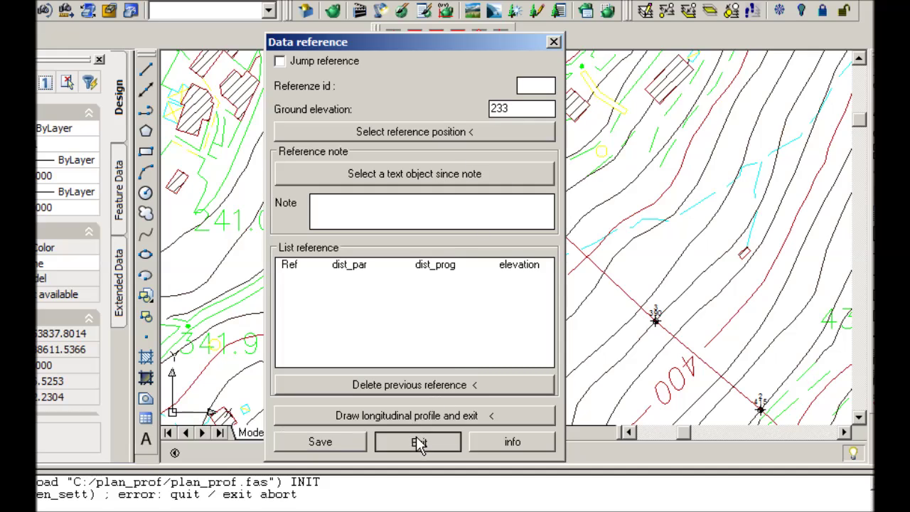
pyautogui.click(437, 38)
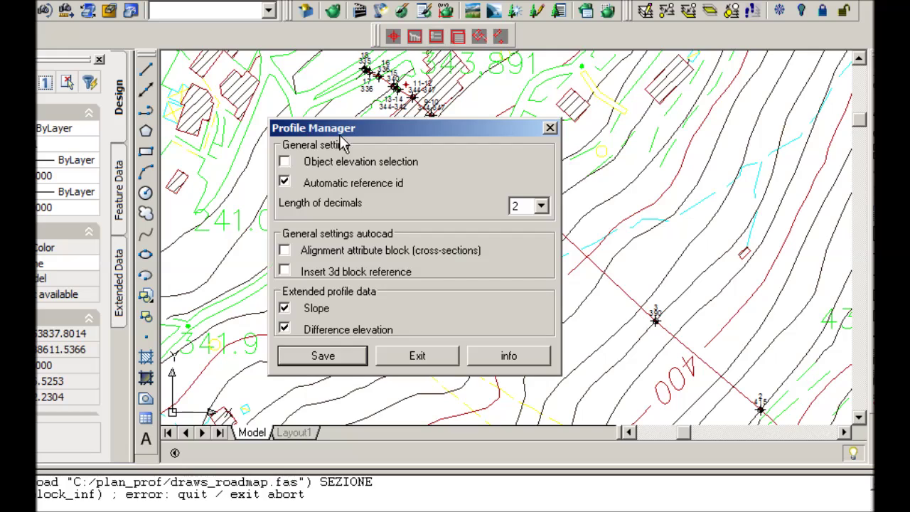
# Save the options and read ground elevation 350.00 from a picked drawing object.
pyautogui.click(335, 356)
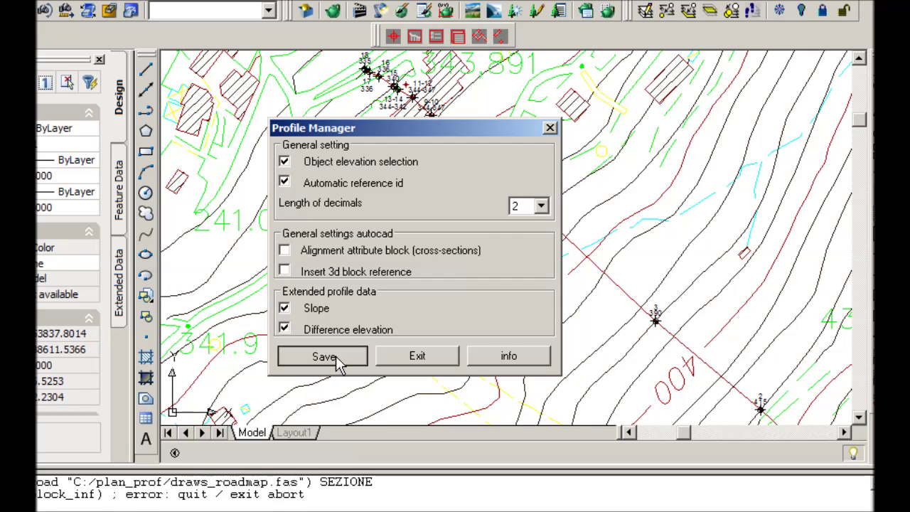
pyautogui.click(501, 41)
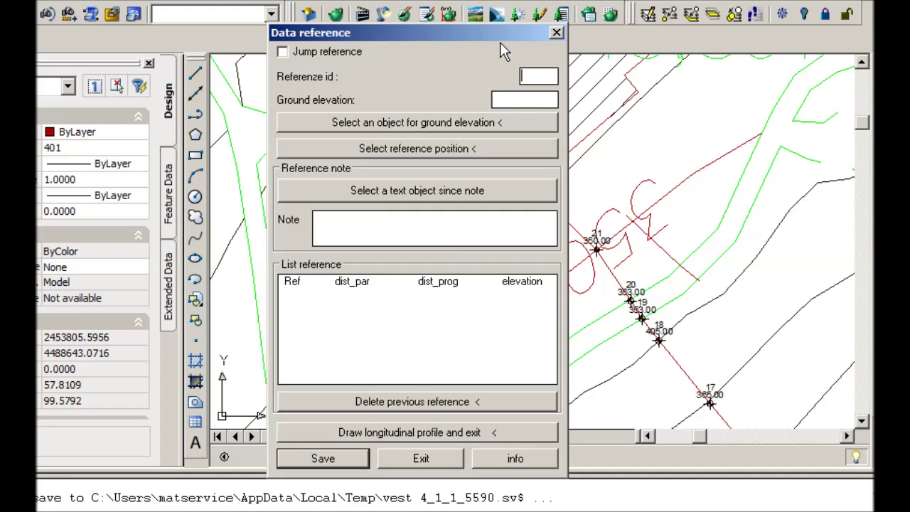
pyautogui.click(488, 124)
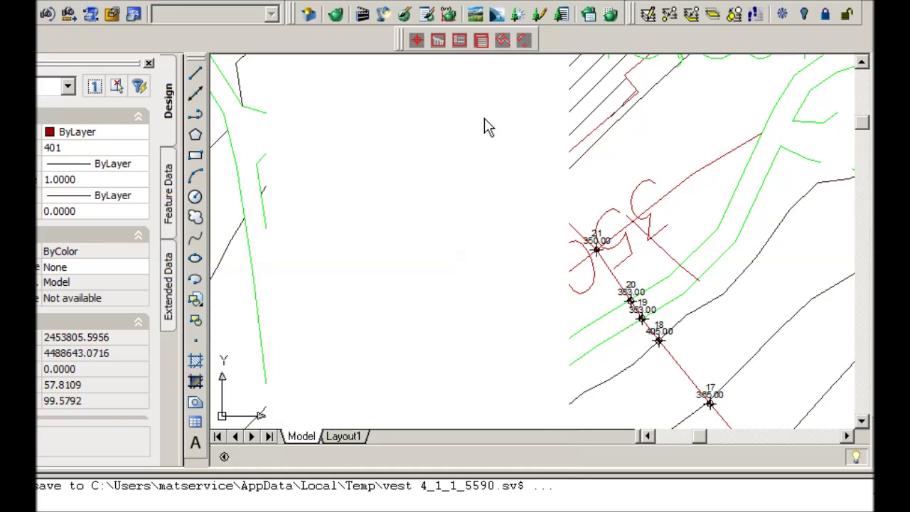
pyautogui.click(509, 242)
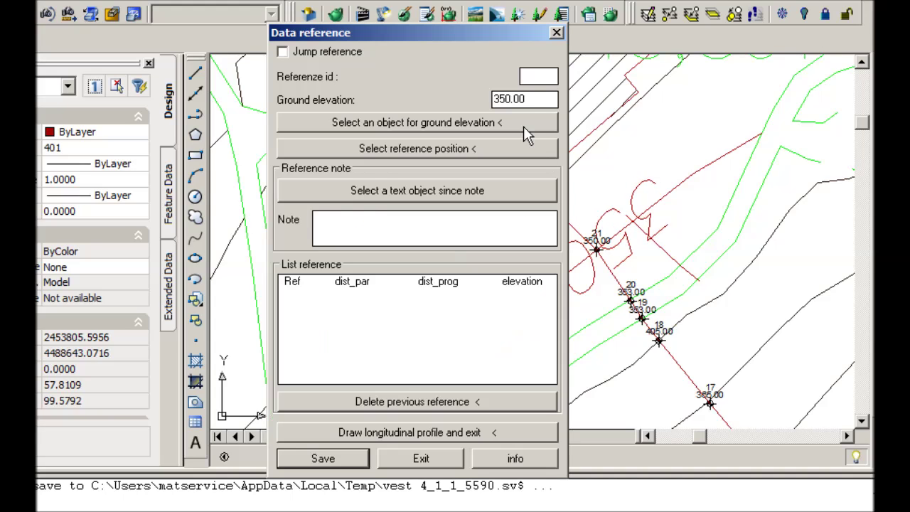
# Read elevations from the 344.00-342 label and a contour line, then close reference entry.
pyautogui.click(530, 121)
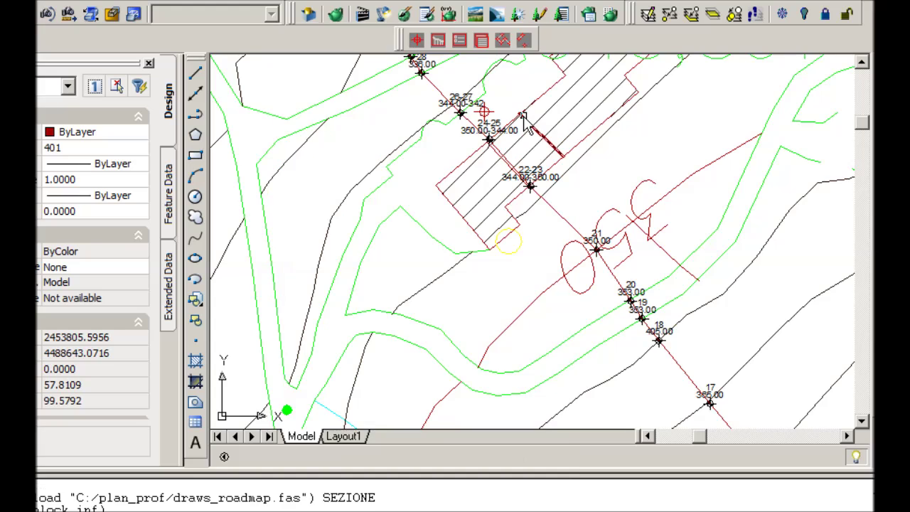
pyautogui.scroll(3, 476, 110)
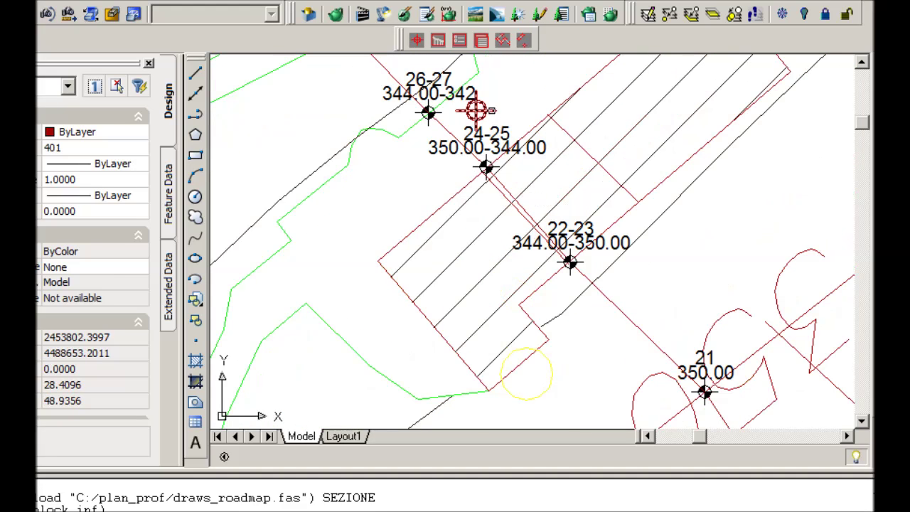
pyautogui.click(477, 110)
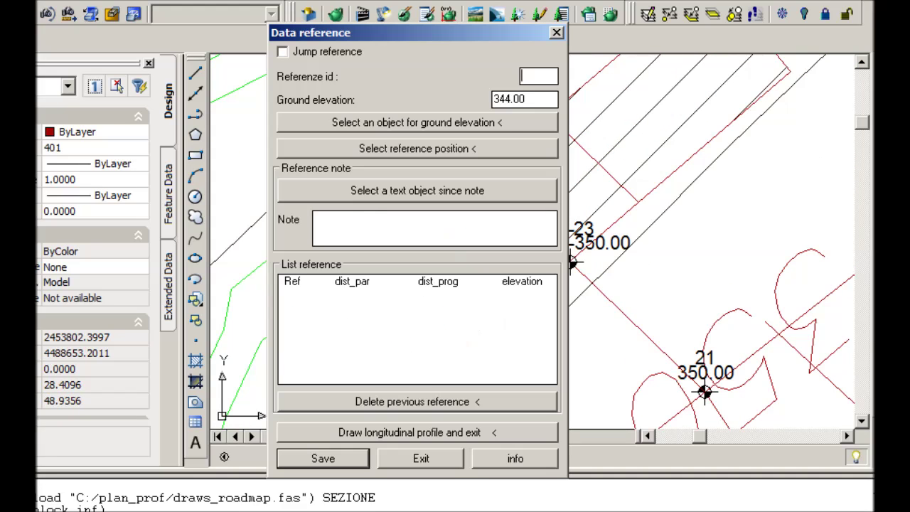
pyautogui.click(514, 128)
pyautogui.scroll(-4, 493, 125)
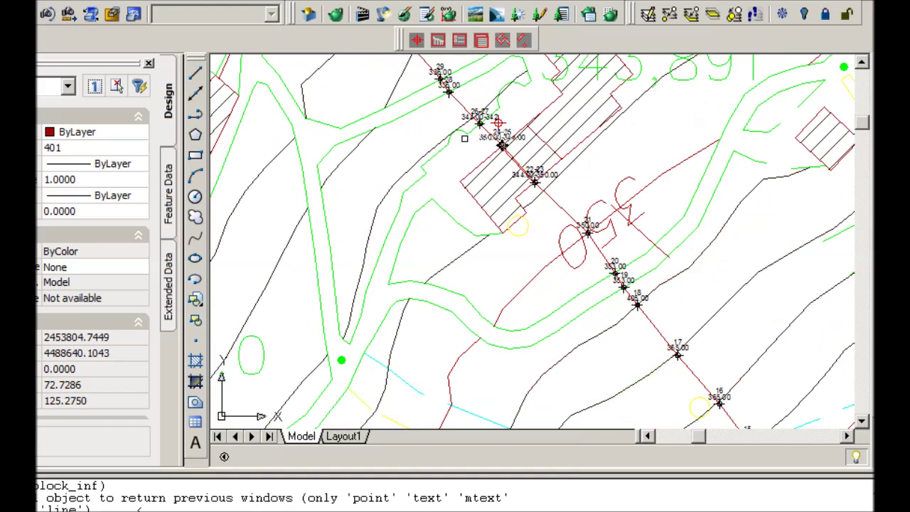
pyautogui.click(500, 123)
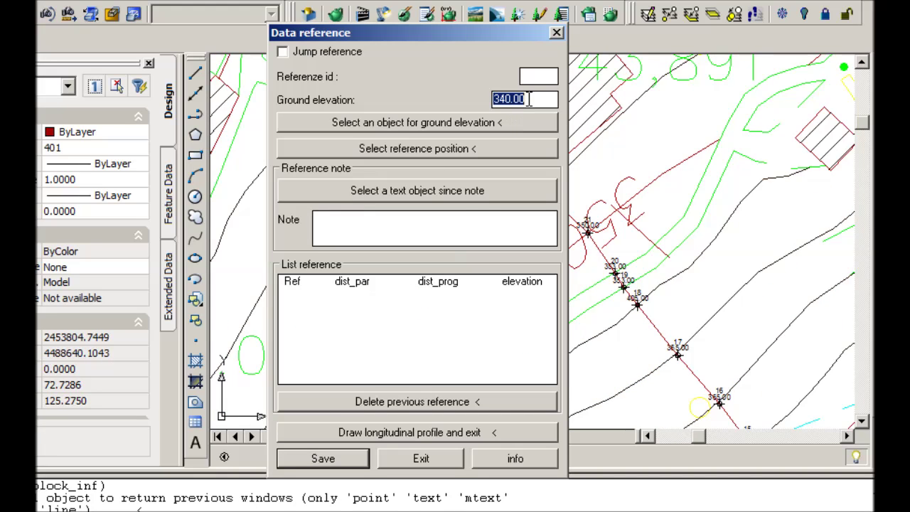
pyautogui.click(401, 459)
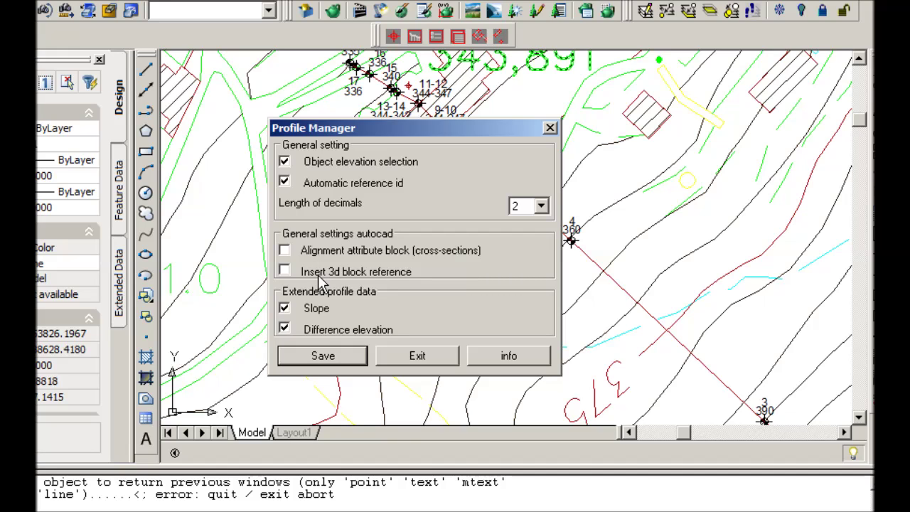
# Place reference 1 on the 450 contour with the note 'start profile' and save it.
pyautogui.click(320, 354)
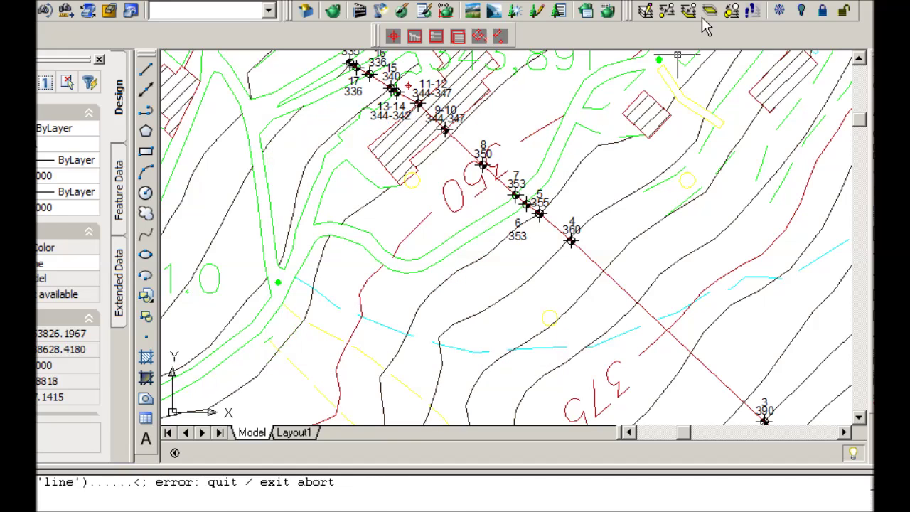
pyautogui.click(702, 17)
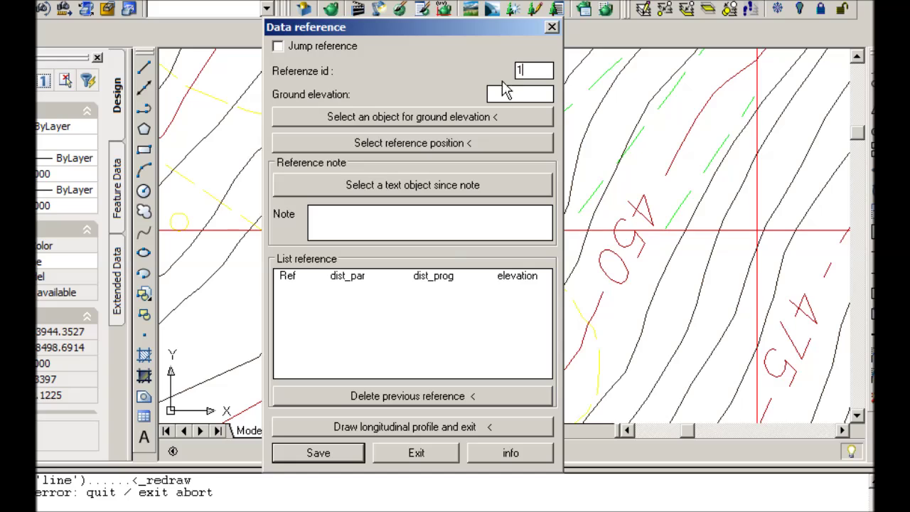
pyautogui.click(492, 145)
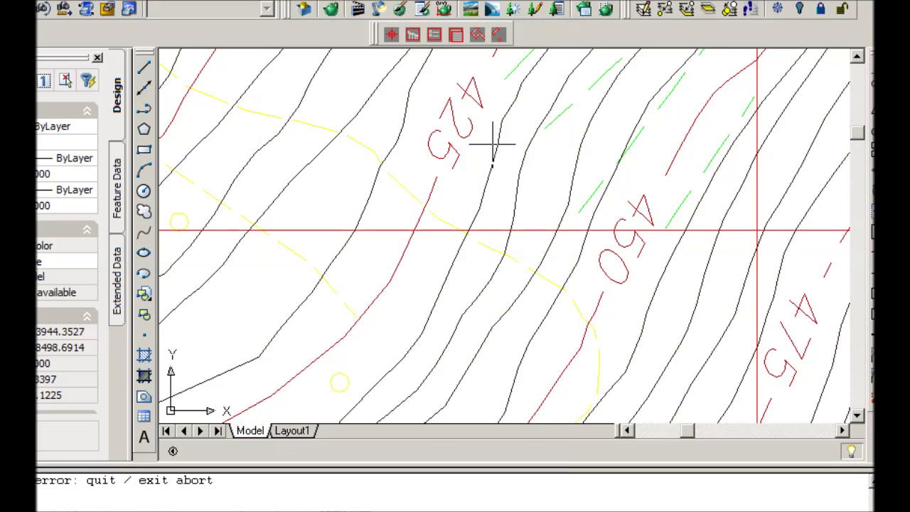
pyautogui.click(621, 246)
pyautogui.click(504, 121)
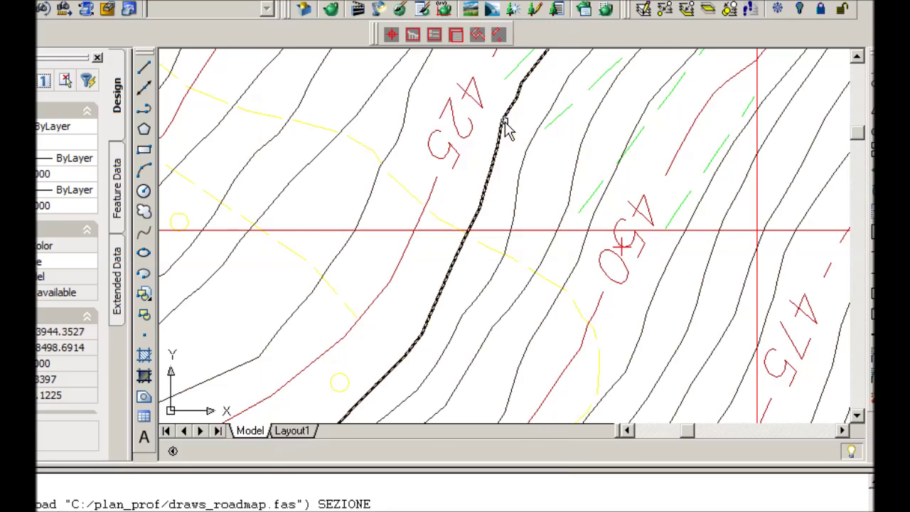
pyautogui.click(640, 255)
pyautogui.doubleClick(541, 93)
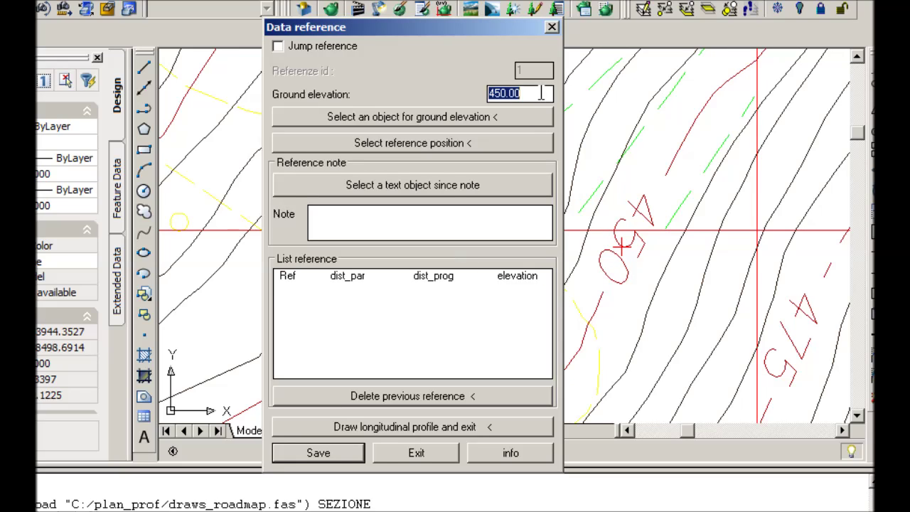
pyautogui.click(422, 220)
pyautogui.write('star')
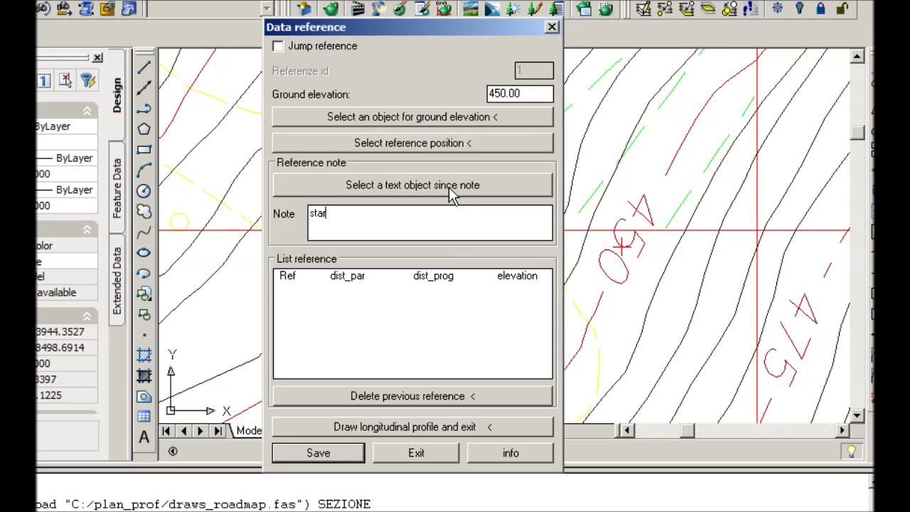
pyautogui.write('t prof')
pyautogui.write('ile')
pyautogui.click(336, 458)
# Add reference 2 with ground elevation 440.00 read from its contour.
pyautogui.click(487, 143)
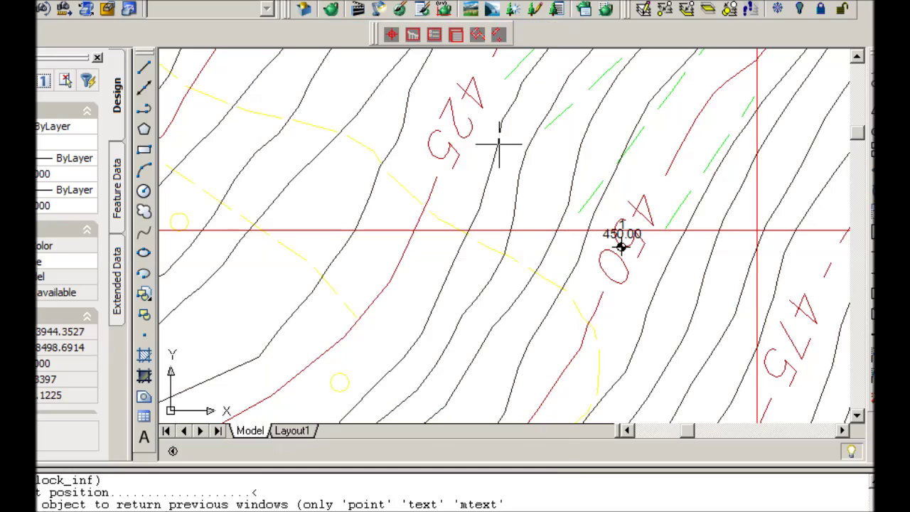
pyautogui.press('Return')
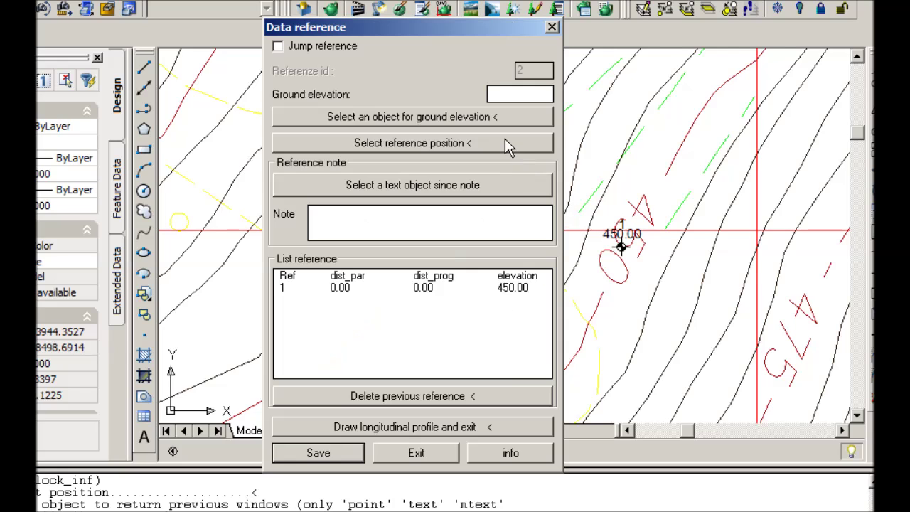
pyautogui.click(503, 125)
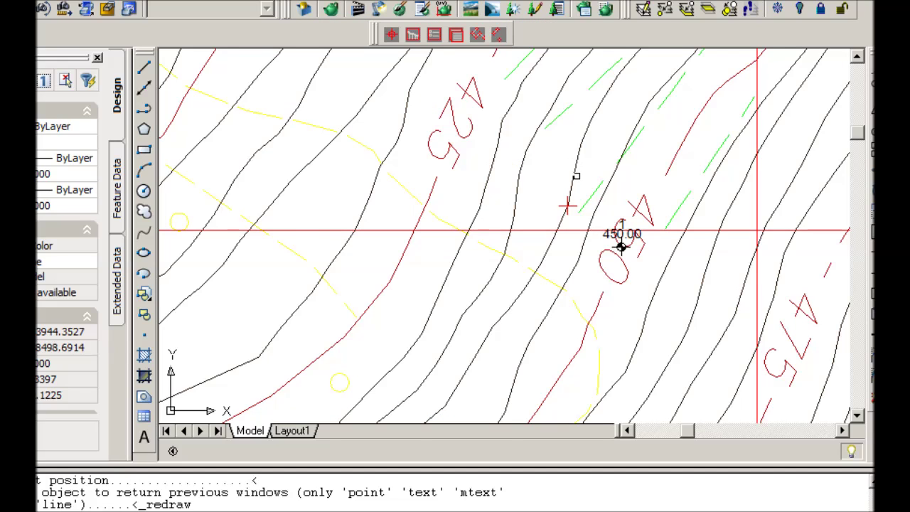
pyautogui.click(576, 175)
pyautogui.press('Return')
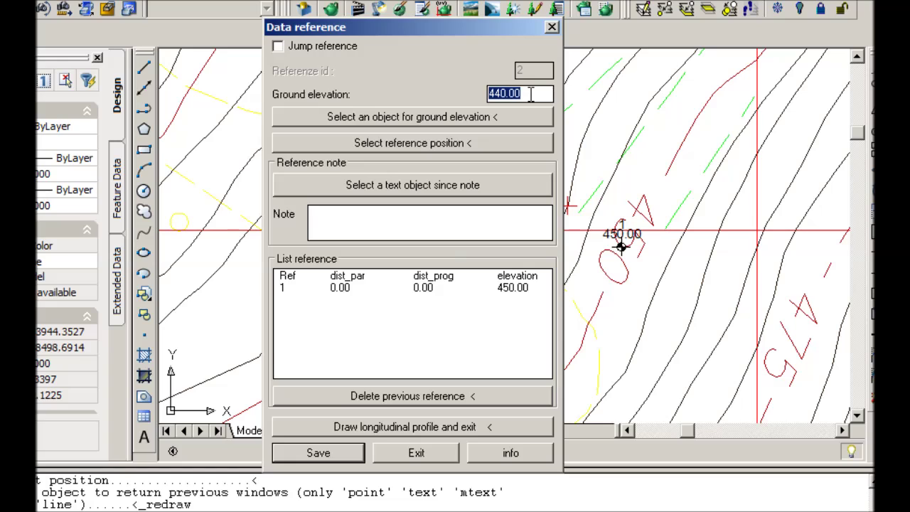
pyautogui.moveTo(461, 35); pyautogui.dragTo(370, 35)
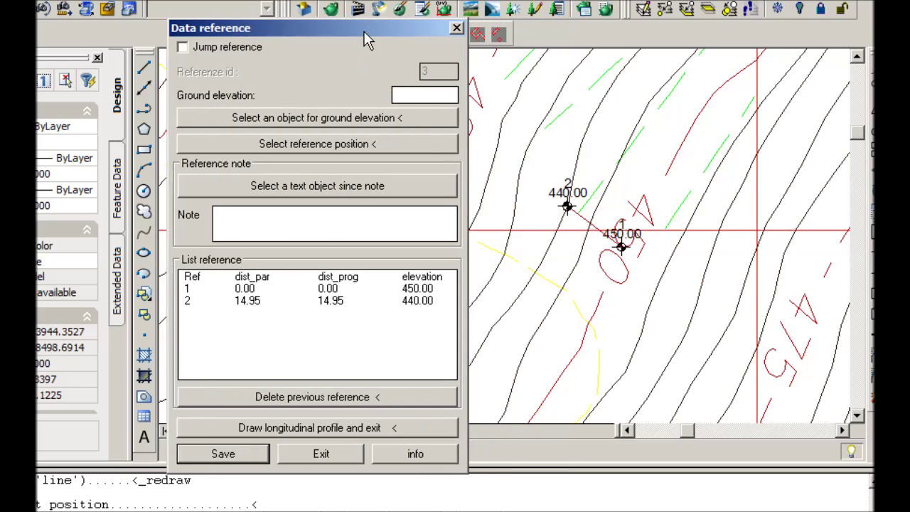
# Add reference 3 at ground elevation 430.00 and save it.
pyautogui.click(393, 145)
pyautogui.press('Return')
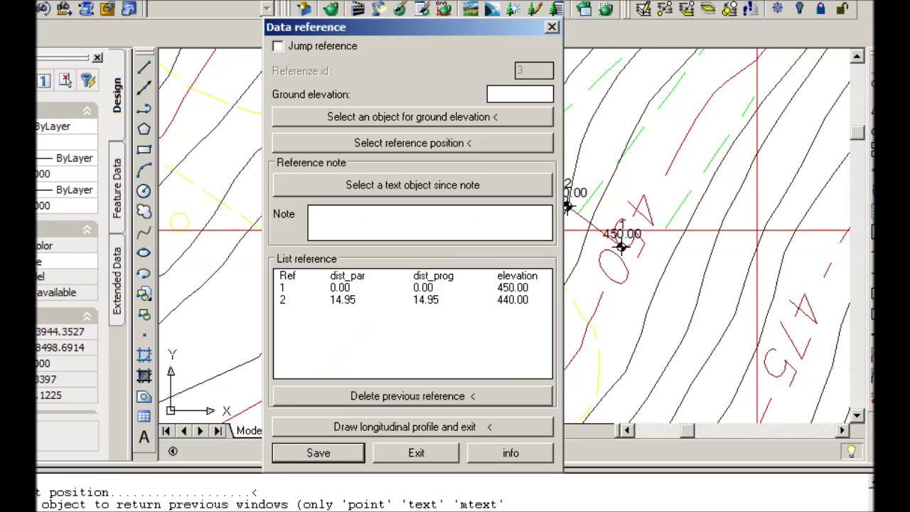
pyautogui.click(448, 119)
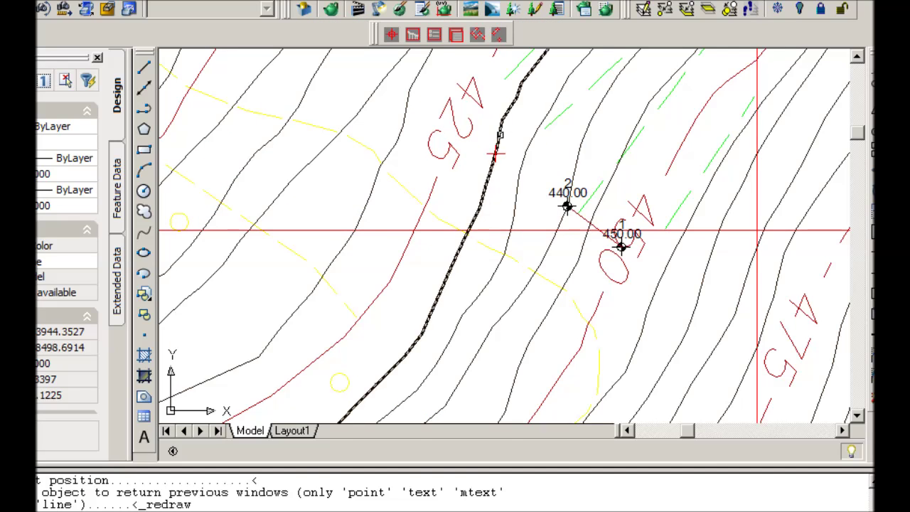
pyautogui.click(500, 137)
pyautogui.click(332, 455)
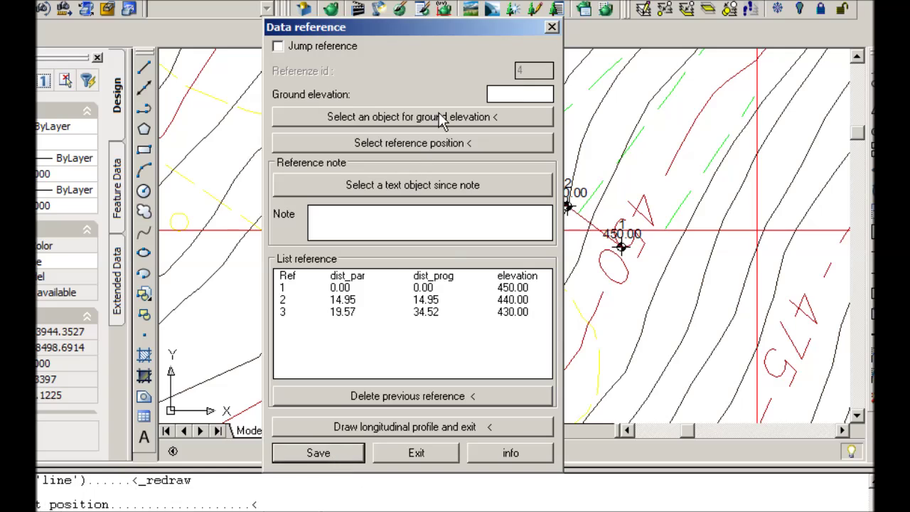
# Add reference 4 further along the route at ground elevation 420.00 and save it.
pyautogui.click(448, 145)
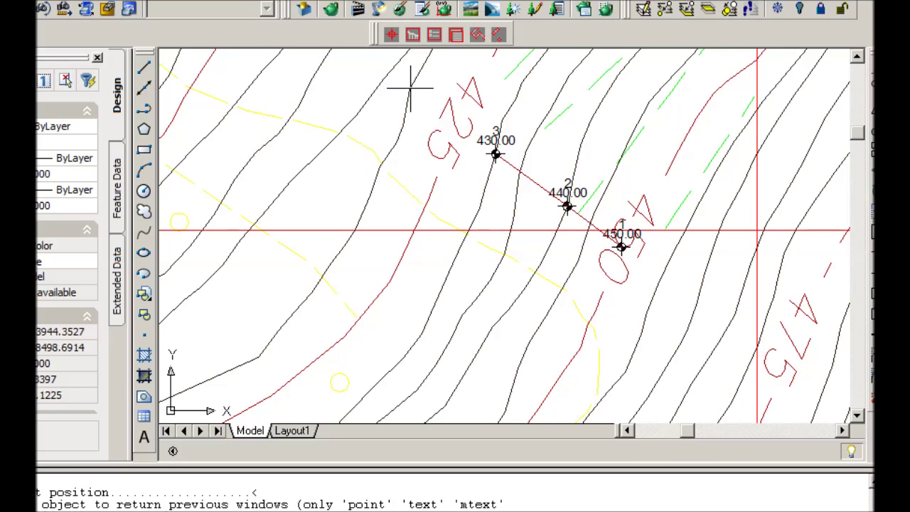
pyautogui.click(410, 89)
pyautogui.click(418, 119)
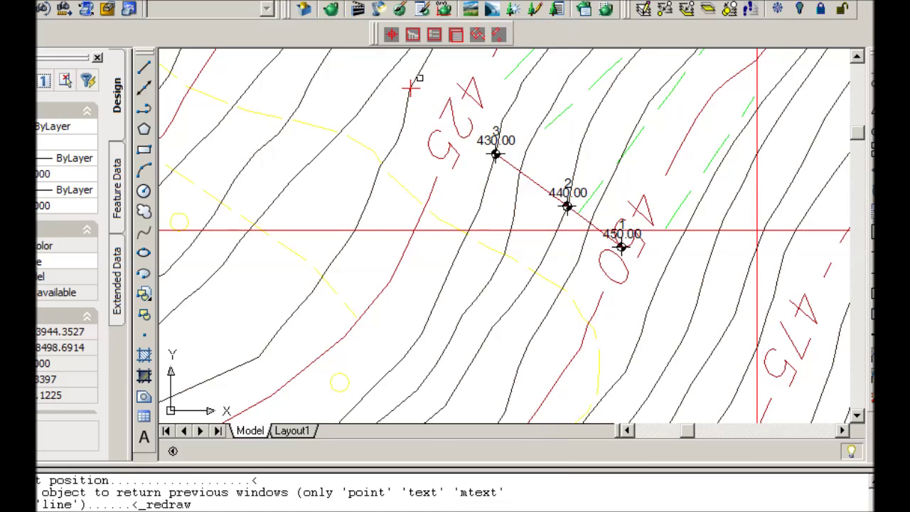
pyautogui.click(420, 79)
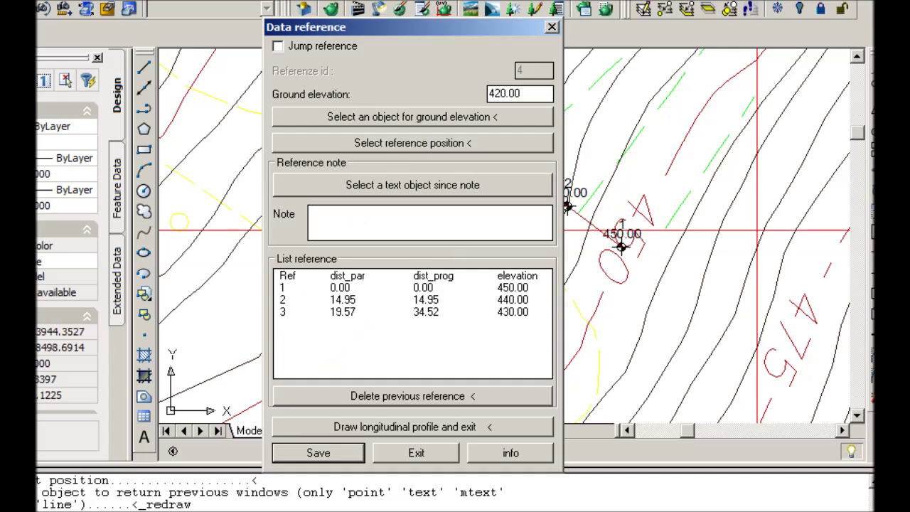
pyautogui.click(352, 455)
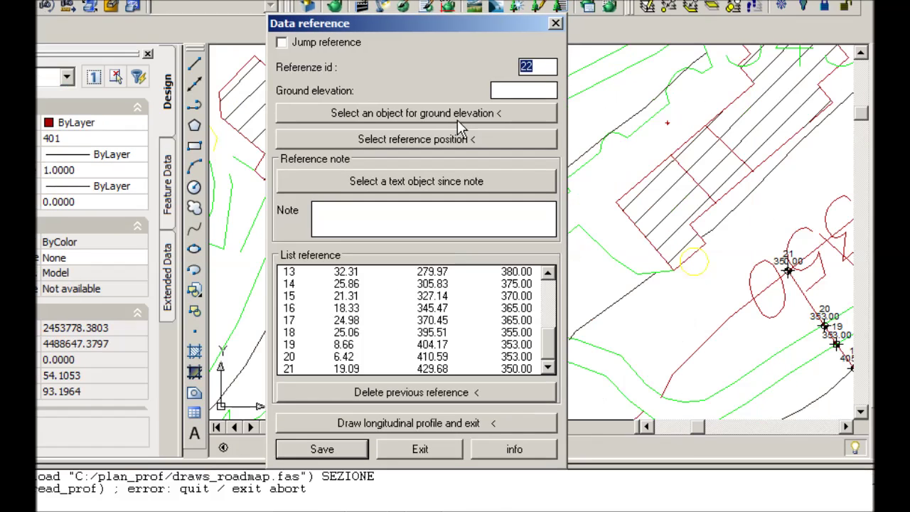
# Add jump reference 22 at the hatched building's edge with ground elevation 344.00.
pyautogui.click(463, 139)
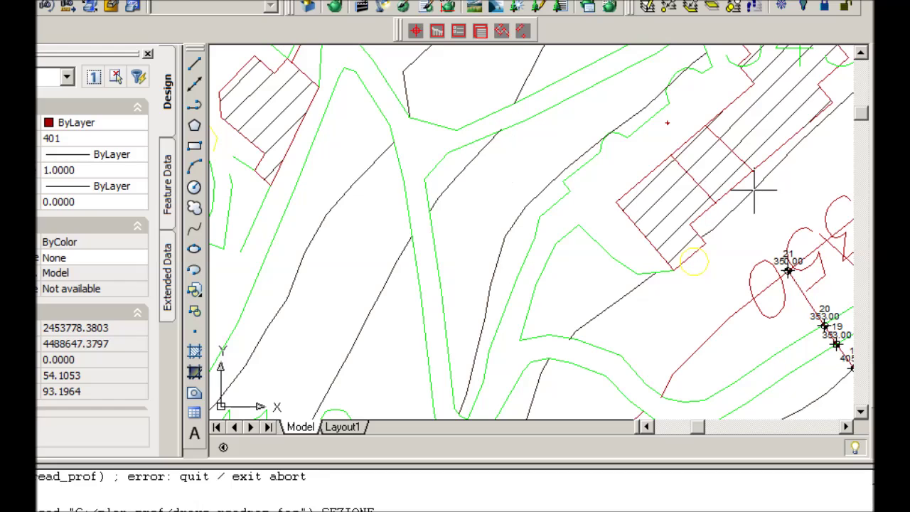
pyautogui.scroll(3, 755, 193)
pyautogui.moveTo(711, 203)
pyautogui.mouseDown(button='middle')
pyautogui.moveTo(775, 187)
pyautogui.moveTo(756, 177)
pyautogui.mouseUp(button='middle')
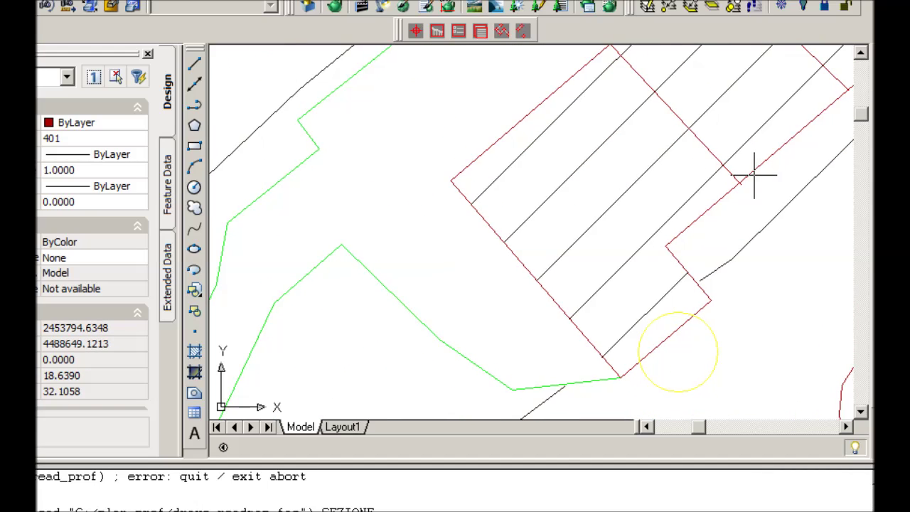
pyautogui.click(746, 181)
pyautogui.click(518, 113)
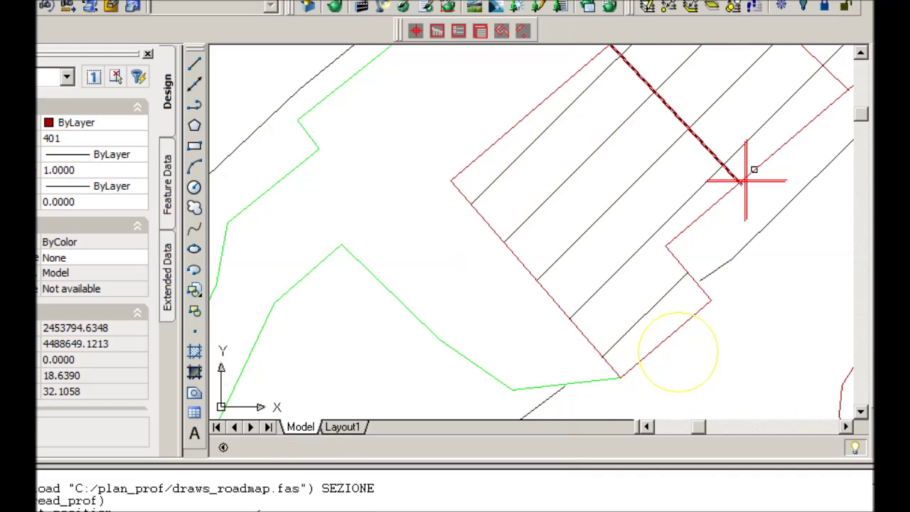
pyautogui.click(746, 181)
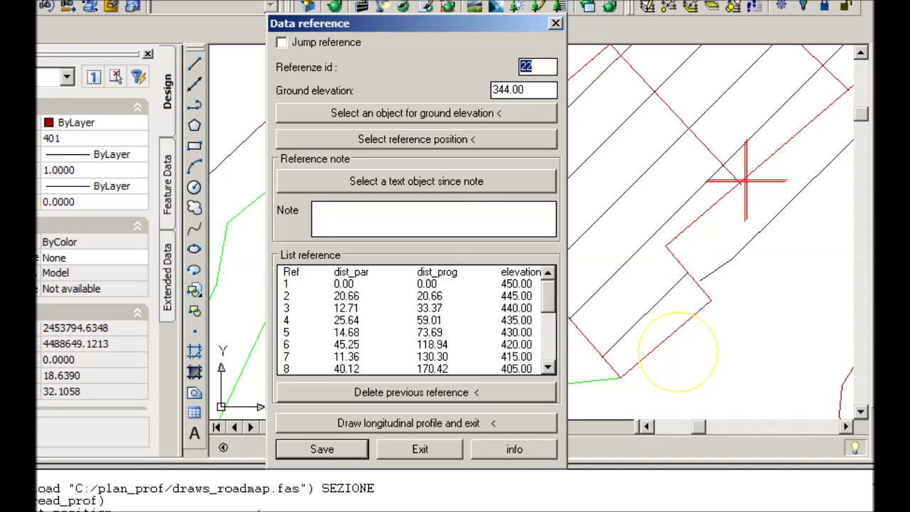
pyautogui.click(313, 44)
pyautogui.click(539, 91)
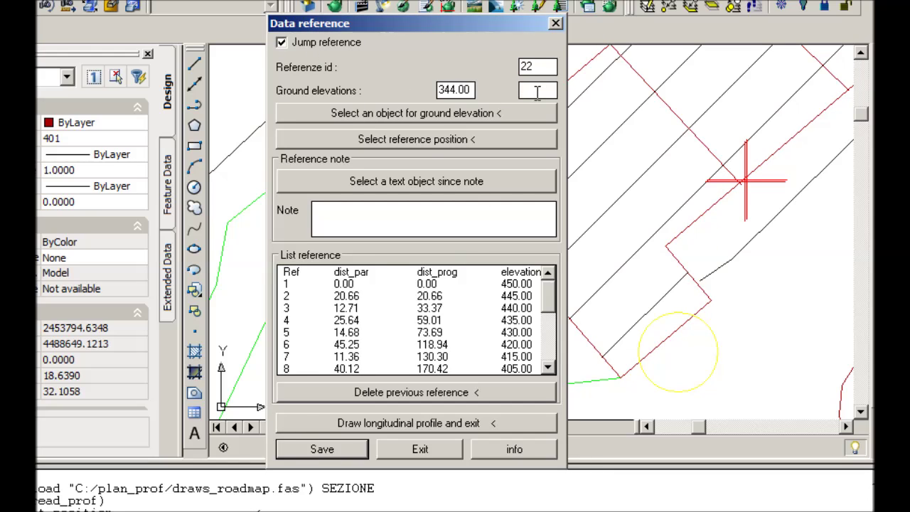
pyautogui.write('350')
pyautogui.click(334, 450)
# Add the next jump reference along the route with ground elevations 350 and 344.
pyautogui.click(494, 139)
pyautogui.moveTo(561, 137); pyautogui.dragTo(661, 224, button='middle')
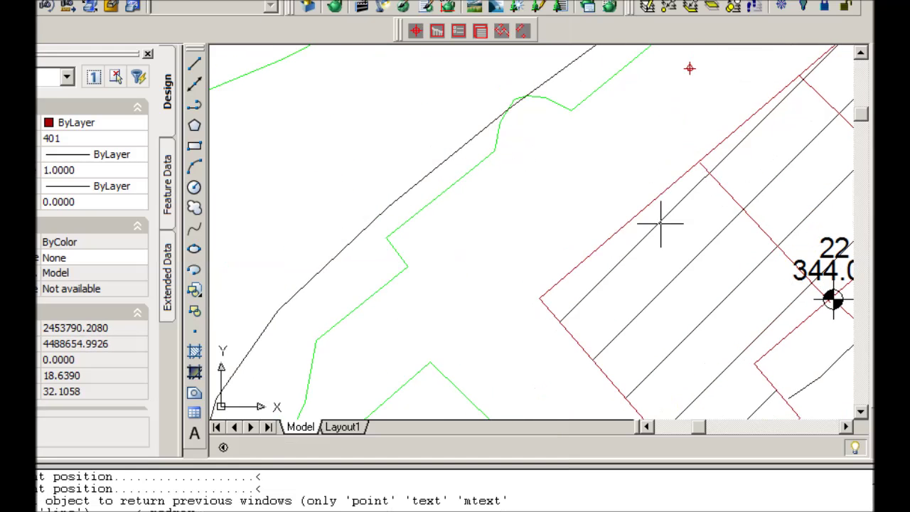
pyautogui.click(700, 163)
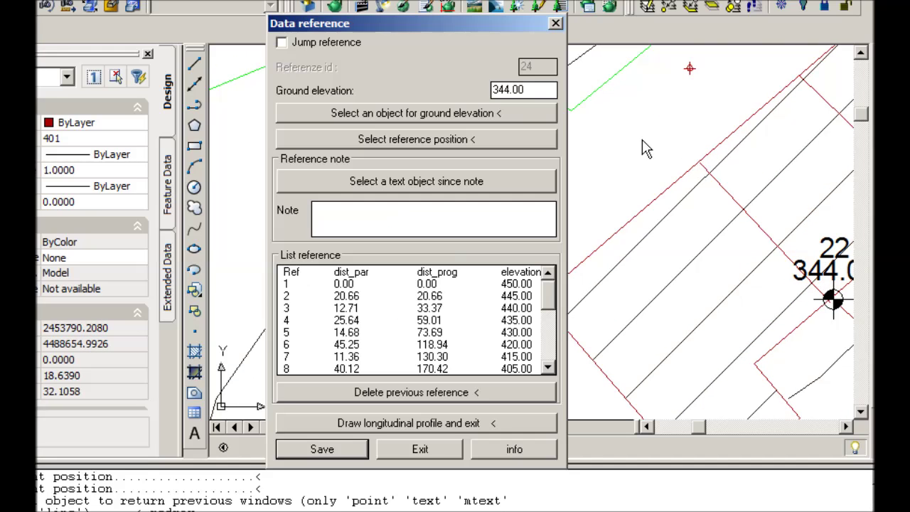
pyautogui.click(498, 114)
pyautogui.click(704, 155)
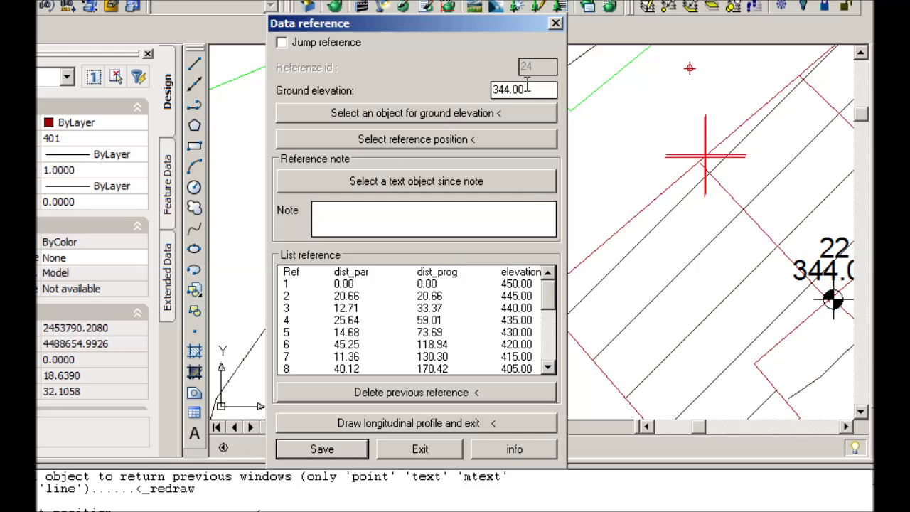
pyautogui.click(324, 45)
pyautogui.doubleClick(472, 89)
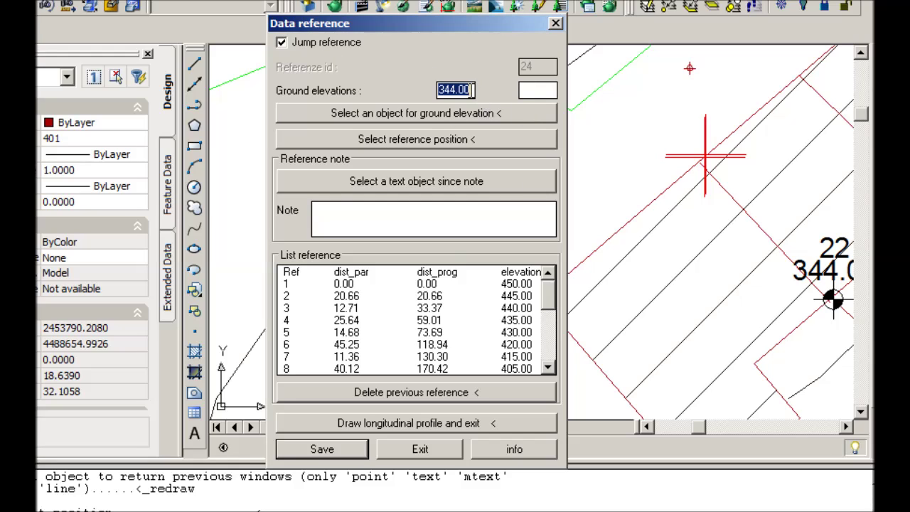
pyautogui.write('350')
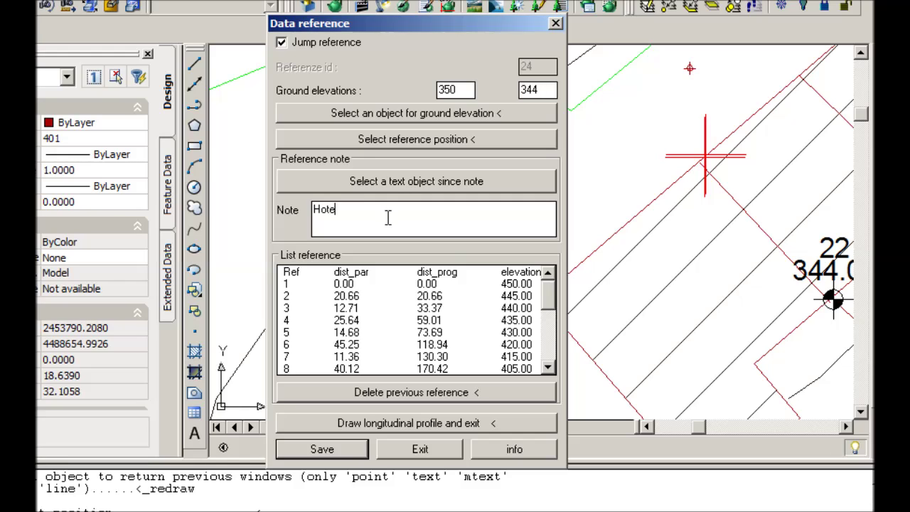
pyautogui.click(329, 451)
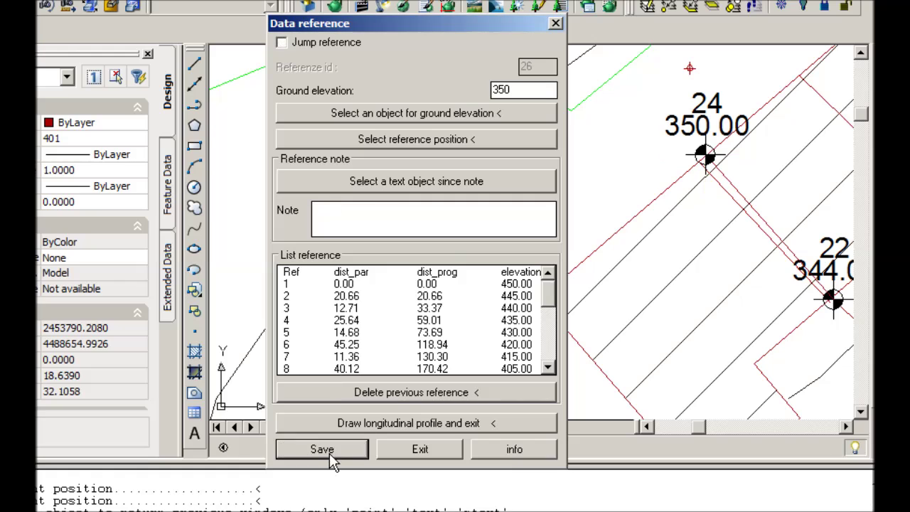
# Draw the longitudinal profile, then zoom and pan across the profile line and its table.
pyautogui.click(411, 423)
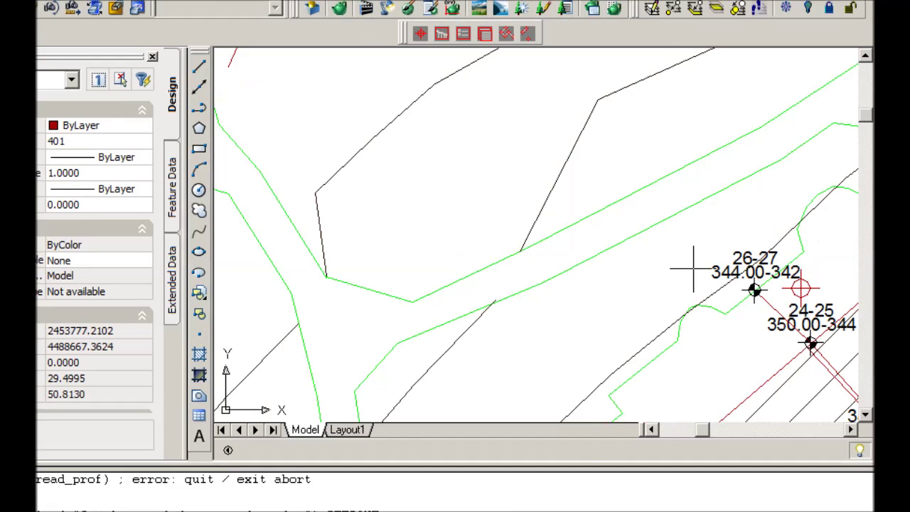
pyautogui.scroll(-2, 436, 344)
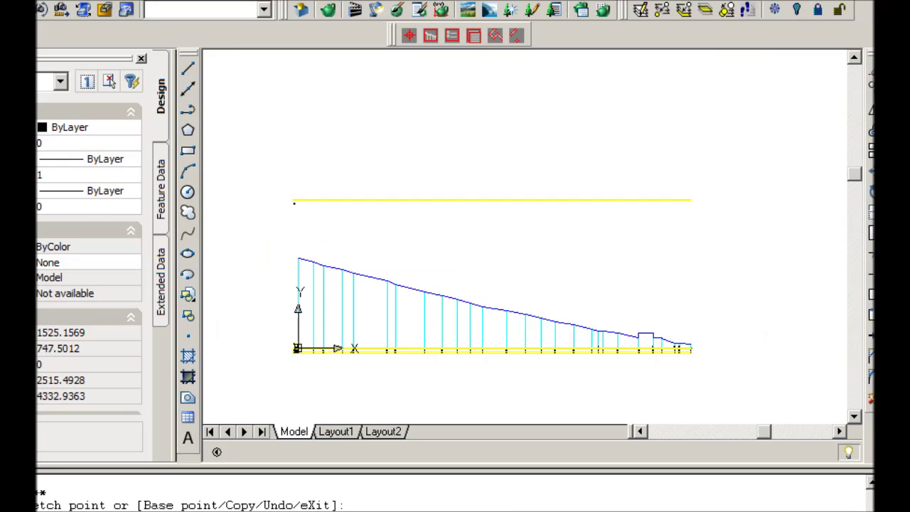
pyautogui.scroll(3, 299, 359)
pyautogui.scroll(4, 326, 331)
pyautogui.scroll(2, 326, 331)
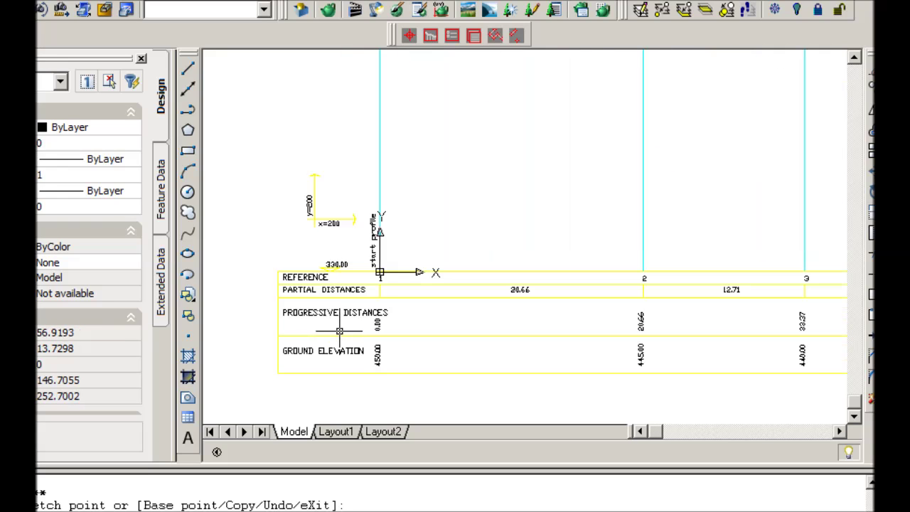
pyautogui.scroll(2, 341, 331)
pyautogui.scroll(-7, 341, 331)
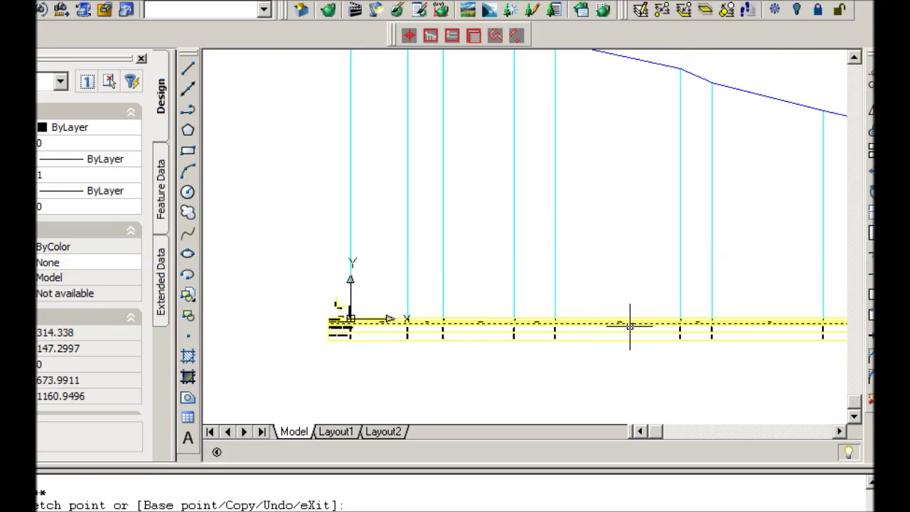
pyautogui.scroll(-2, 711, 320)
pyautogui.moveTo(752, 316); pyautogui.dragTo(182, 339, button='middle')
pyautogui.scroll(4, 321, 342)
pyautogui.scroll(3, 640, 285)
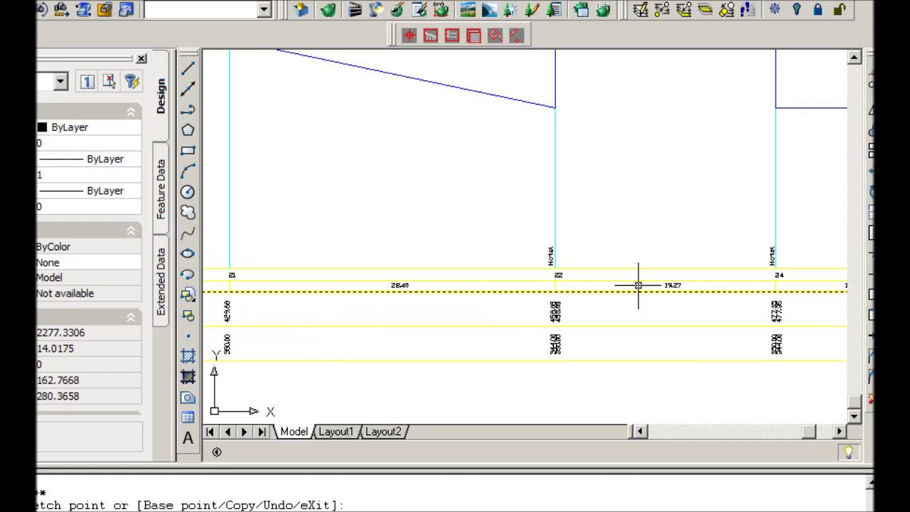
pyautogui.scroll(2, 638, 285)
pyautogui.scroll(-4, 638, 285)
pyautogui.moveTo(728, 311); pyautogui.dragTo(451, 327, button='middle')
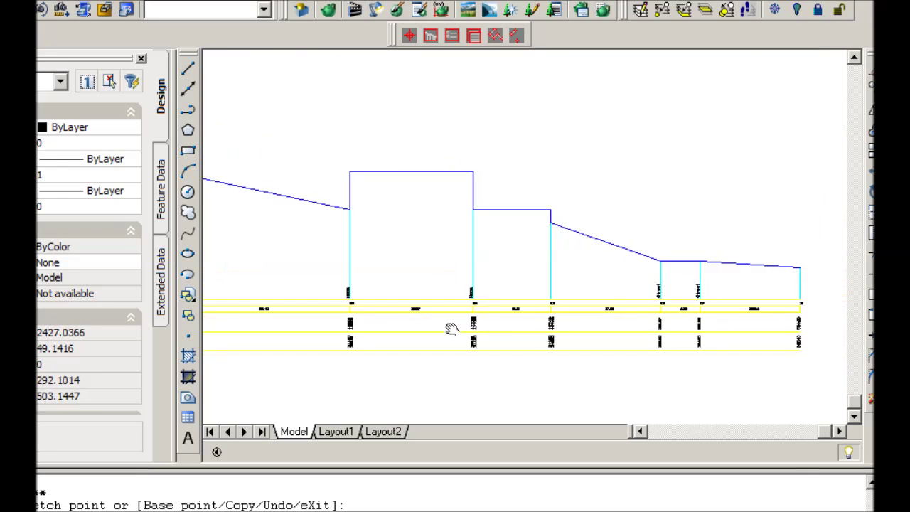
pyautogui.moveTo(772, 319); pyautogui.dragTo(681, 294, button='middle')
pyautogui.scroll(3, 681, 294)
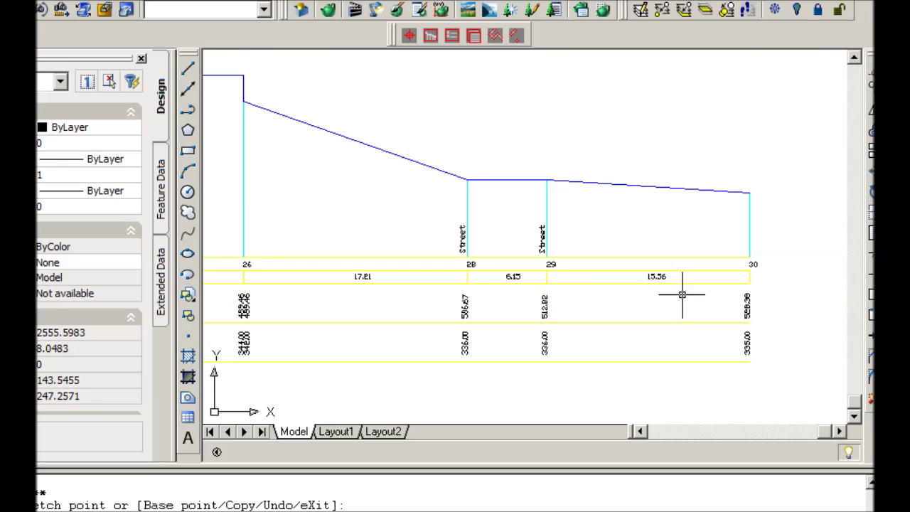
pyautogui.scroll(-3, 682, 294)
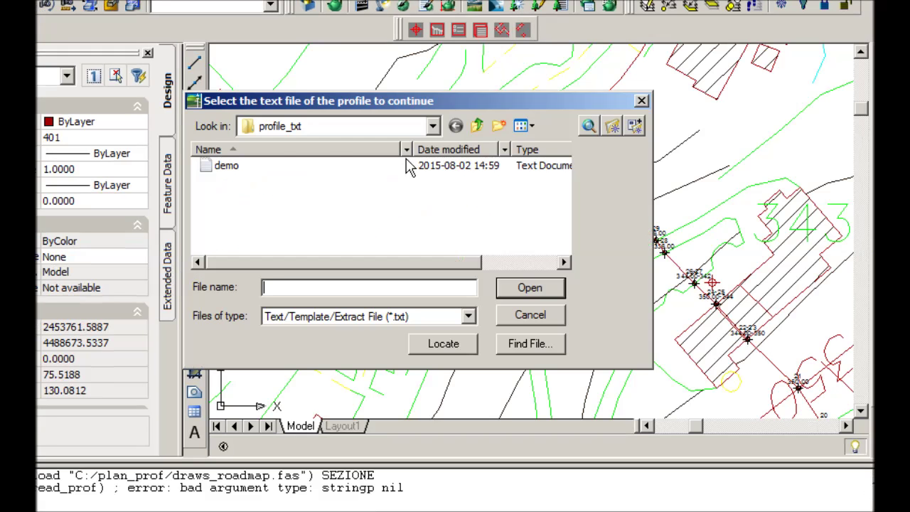
# Load demo.txt as the profile to continue.
pyautogui.click(230, 167)
pyautogui.click(509, 287)
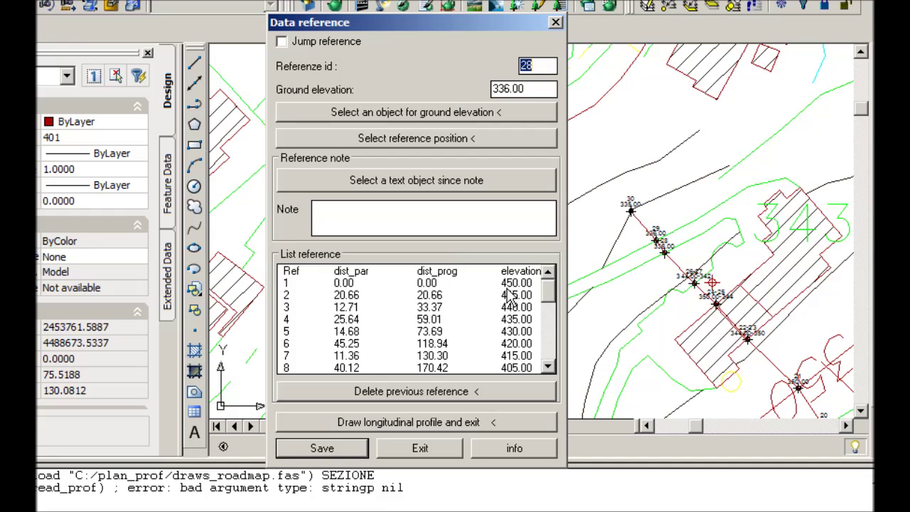
pyautogui.scroll(-3, 384, 358)
pyautogui.scroll(-4, 384, 357)
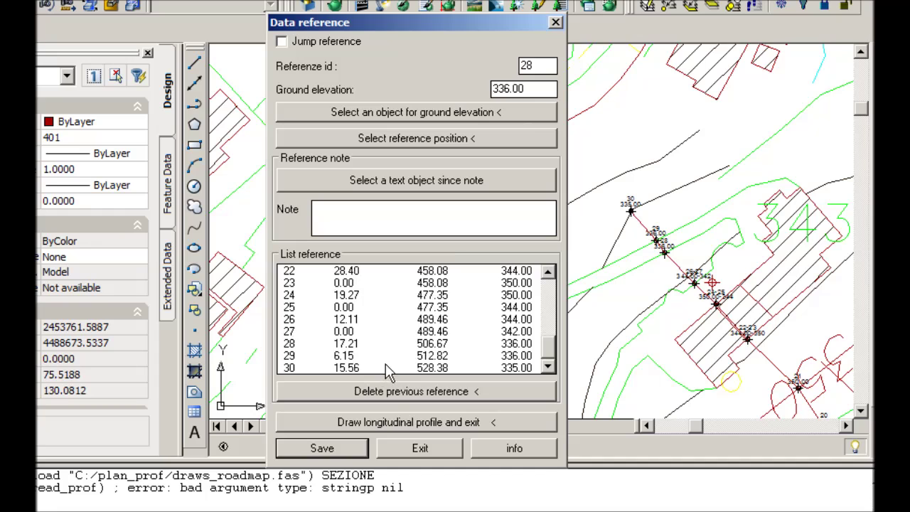
# Add a new route reference at ground elevation 330.00 and save it.
pyautogui.click(461, 139)
pyautogui.scroll(2, 593, 179)
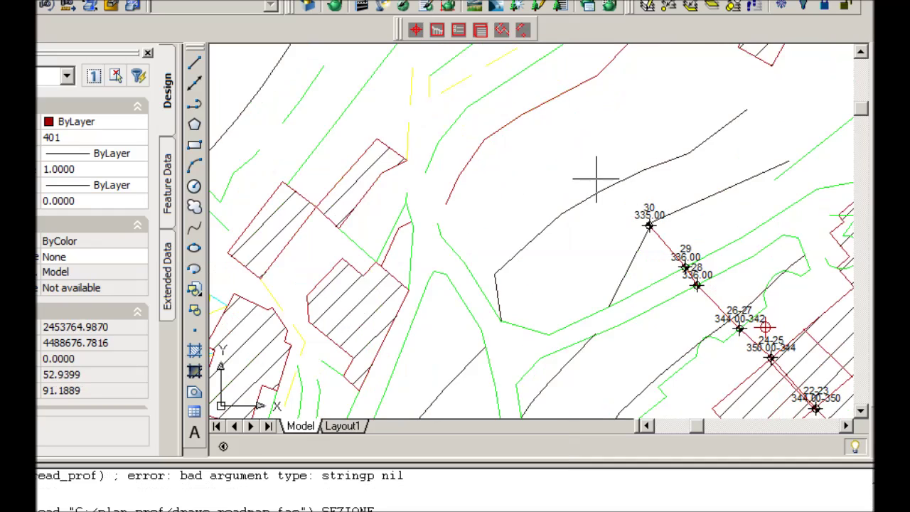
pyautogui.scroll(1, 630, 179)
pyautogui.click(630, 178)
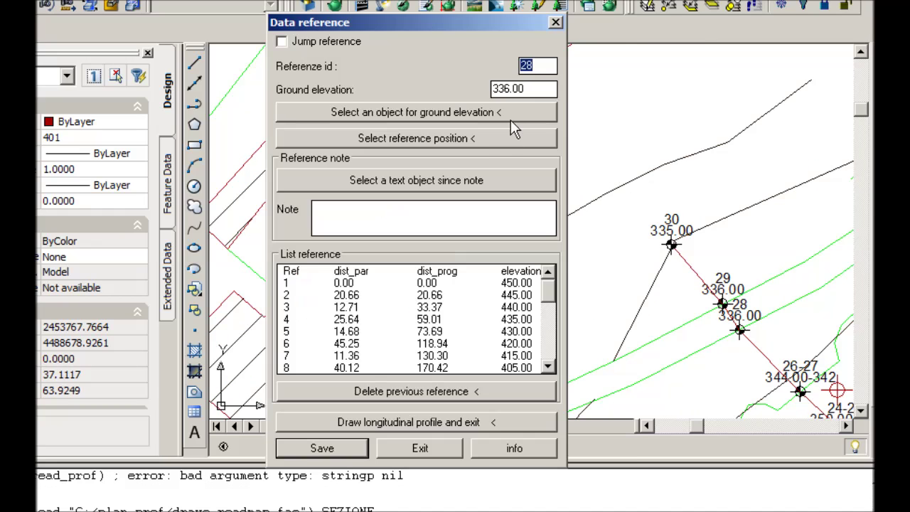
pyautogui.click(510, 120)
pyautogui.click(634, 179)
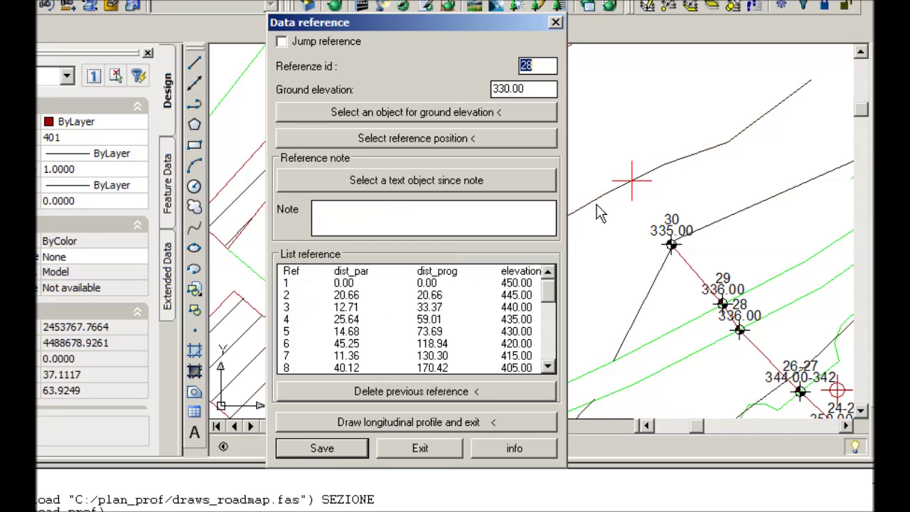
pyautogui.click(329, 453)
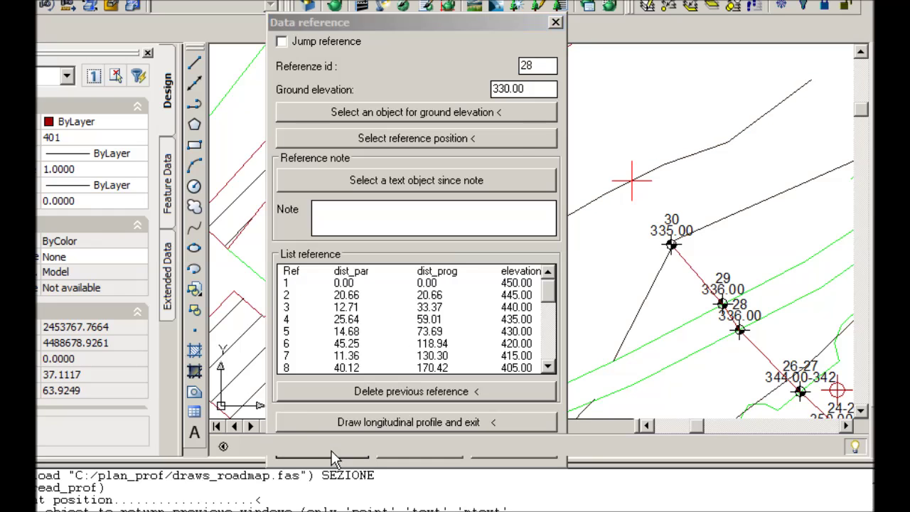
# Add reference 29 at elevation 325.00 with note 'an profiled', save, and finish entry.
pyautogui.click(505, 140)
pyautogui.scroll(-4, 525, 176)
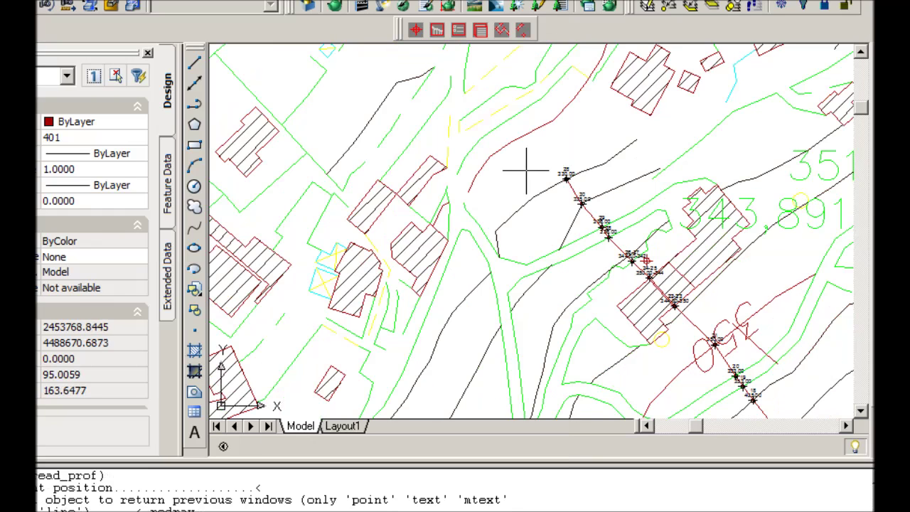
pyautogui.click(532, 131)
pyautogui.click(532, 112)
pyautogui.click(545, 127)
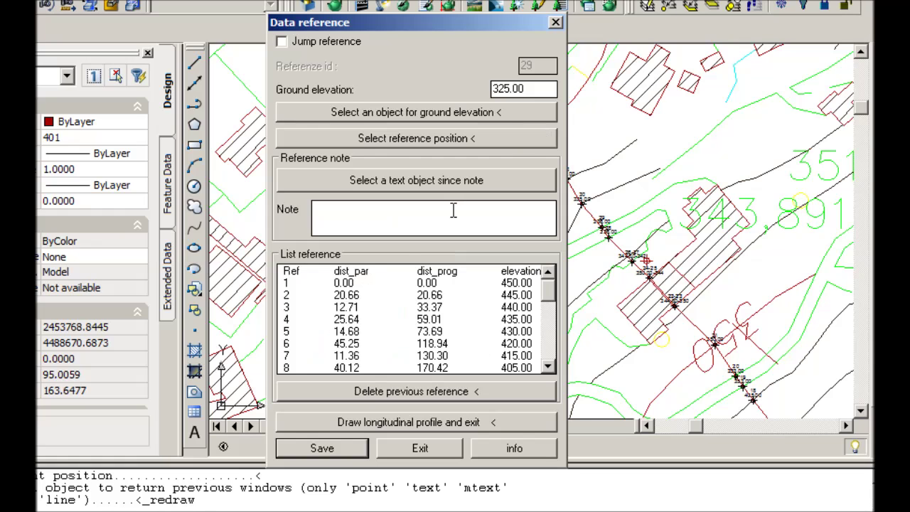
pyautogui.write('an profile')
pyautogui.write('d')
pyautogui.click(320, 450)
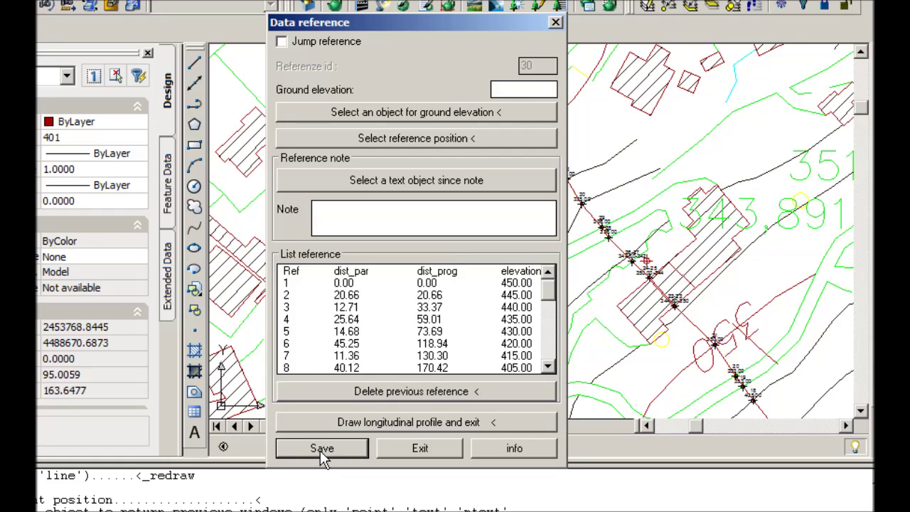
pyautogui.click(416, 446)
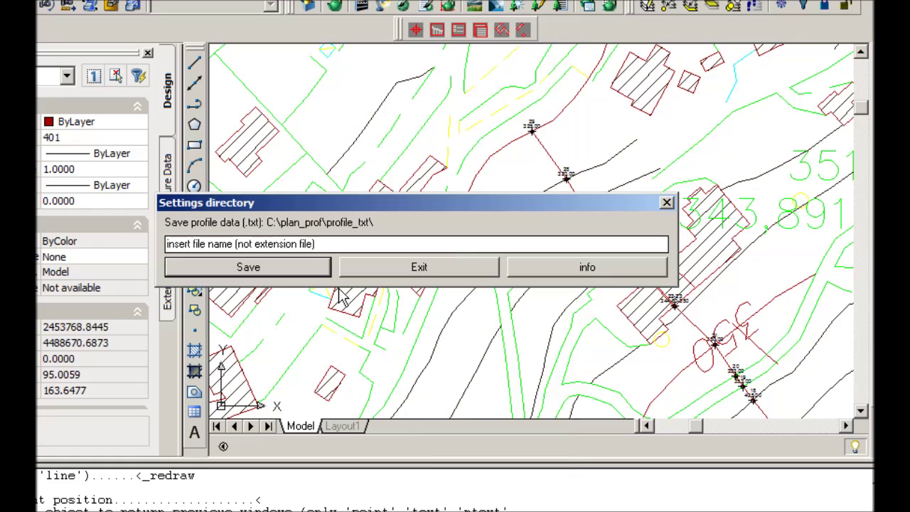
# Replace the placeholder file name with 'demo' for the profile_txt data file.
pyautogui.moveTo(335, 244); pyautogui.dragTo(114, 243)
pyautogui.write('de')
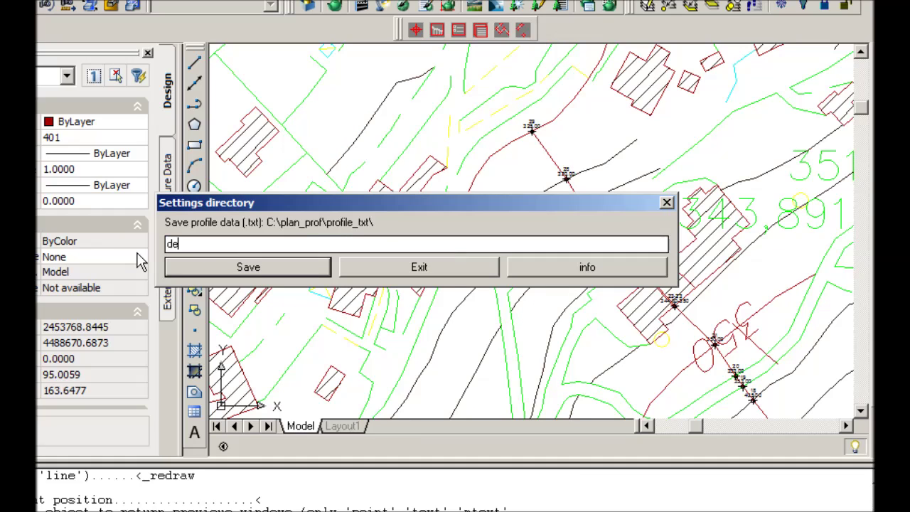
pyautogui.write('mo')
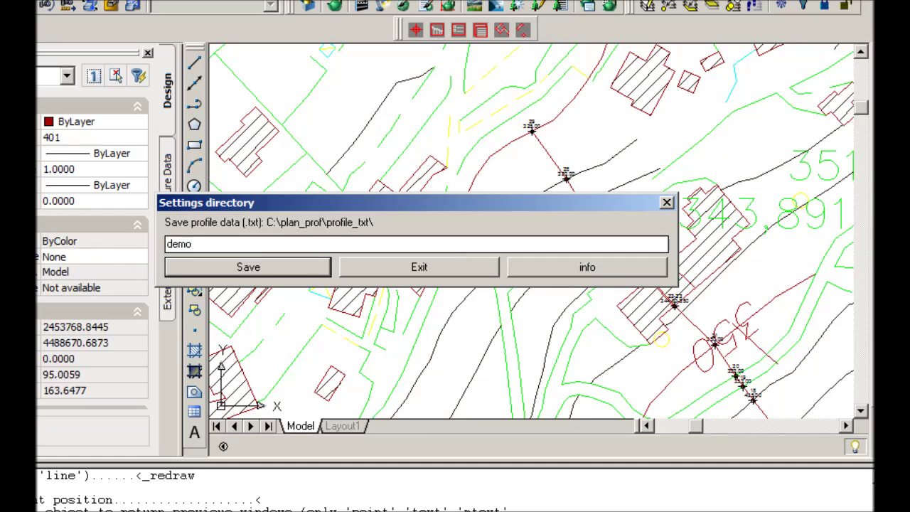